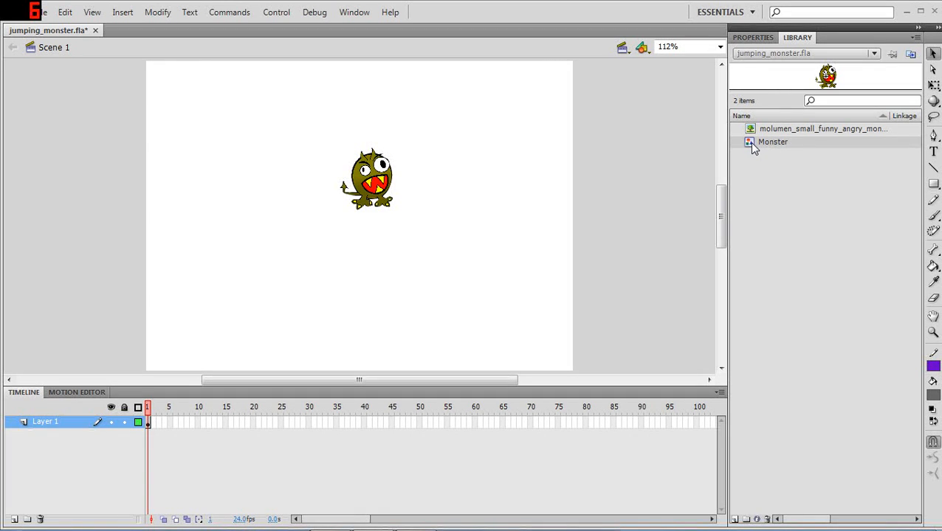
Place two extra instances of the Monster symbol from the library on the stage, and undo both placements.
left_click_drag(701, 142, 503, 139)
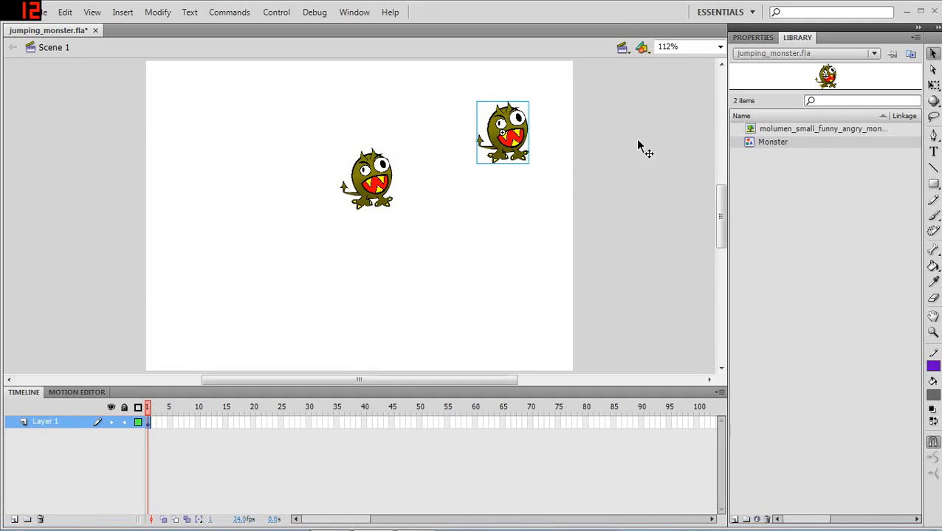
left_click_drag(759, 145, 483, 241)
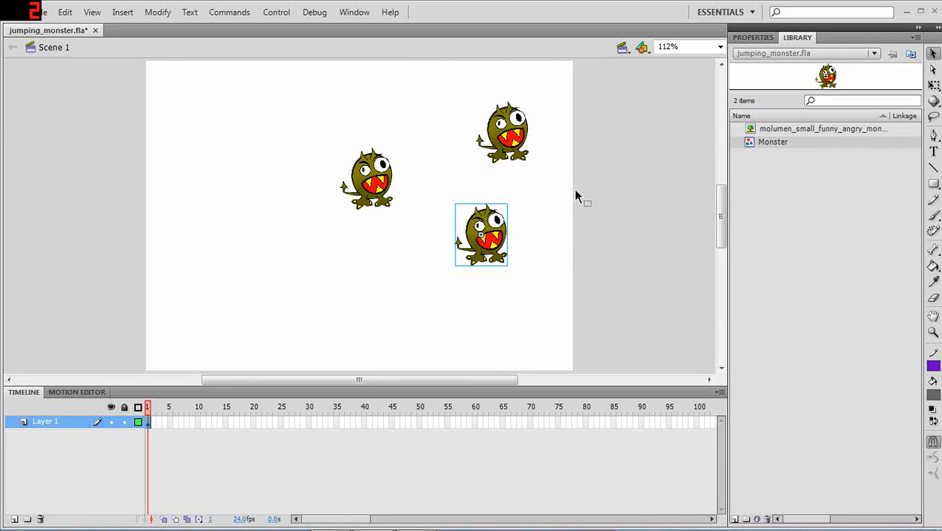
key("ctrl+z")
key("ctrl+z")
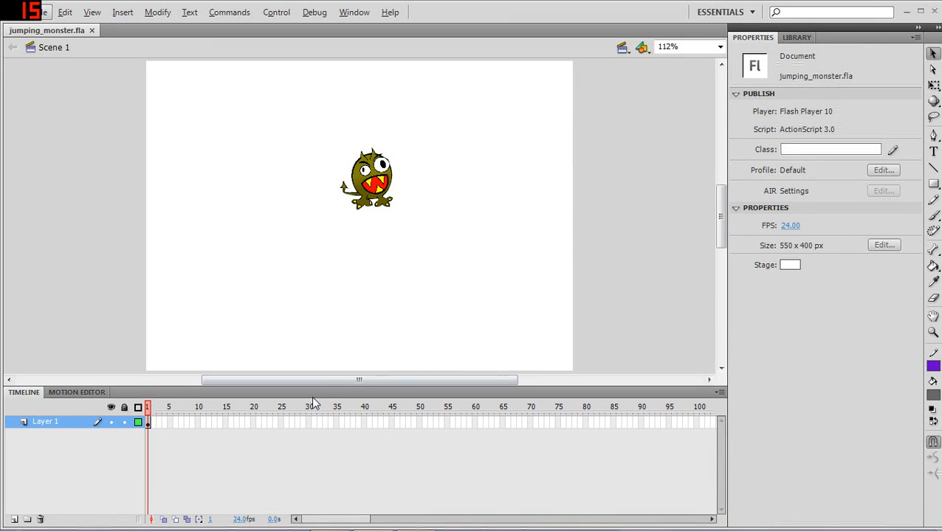
Insert a keyframe at frame 30 of Layer 1 and create a motion tween across the monster's frames.
left_click(309, 423)
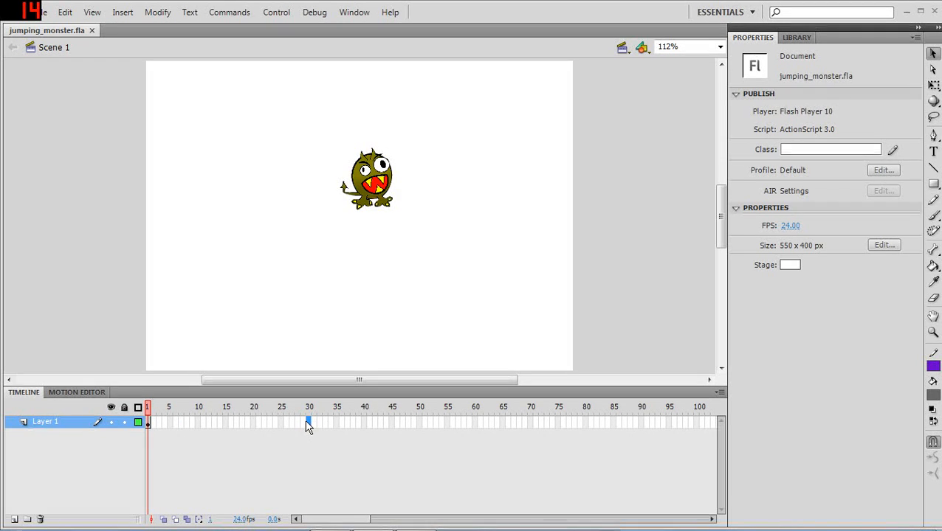
key("F6")
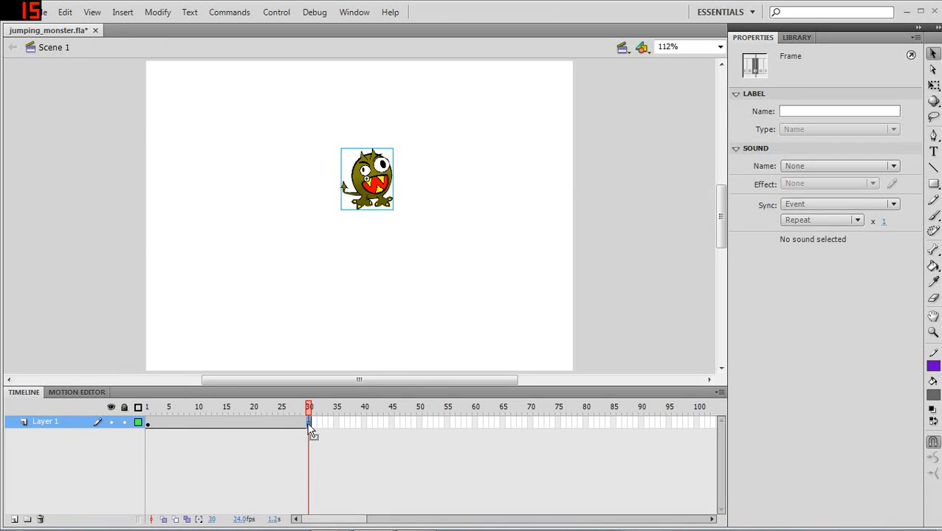
right_click(210, 425)
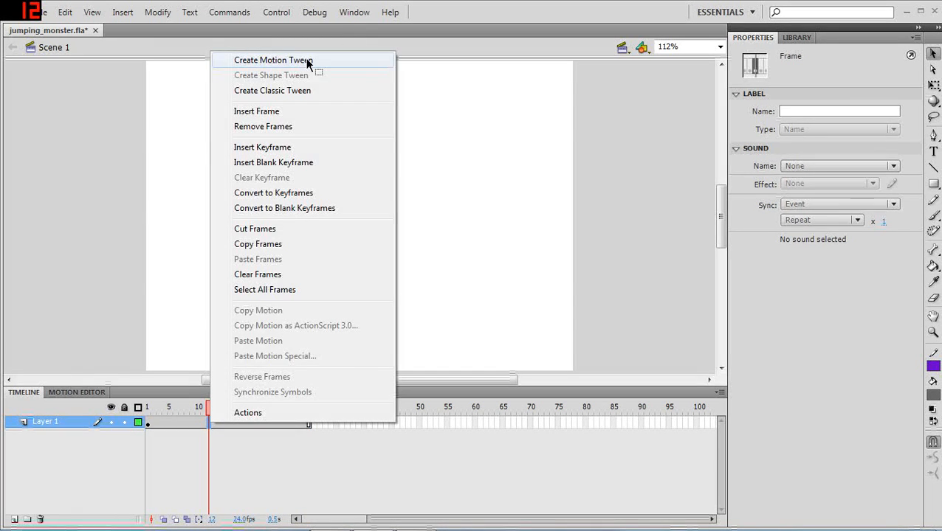
left_click(310, 60)
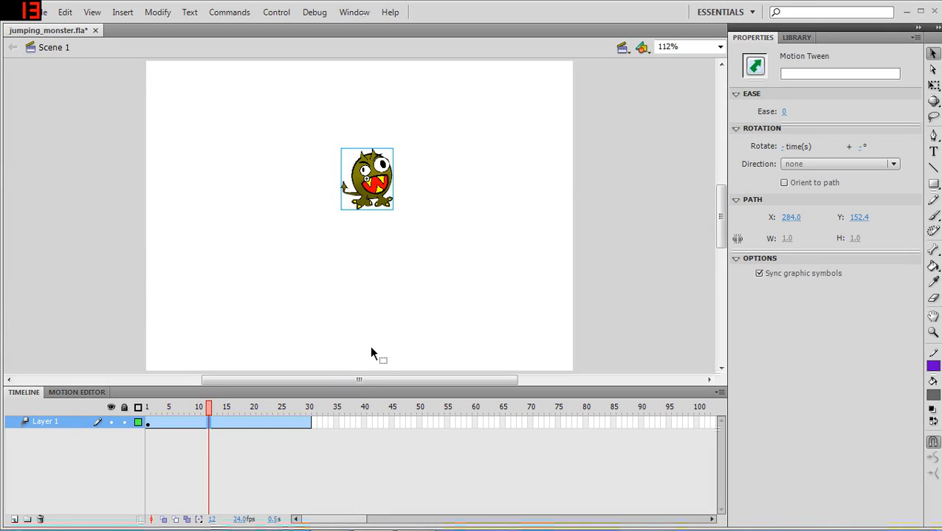
At frame 30, move the monster straight down to the stage's lower edge, at Y 359.4, and preview the movie.
left_click_drag(191, 414, 309, 415)
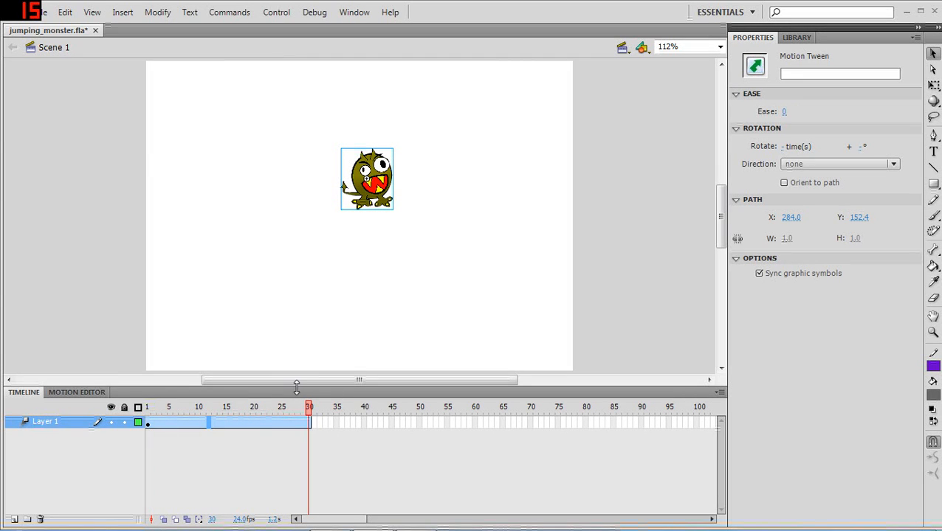
left_click(381, 162)
key("Down")
key("Down")
key("Down")
key("Down")
key("Down")
key("Down")
key("Down")
key("Down")
key("Down")
key("Down")
key("Down")
key("Down")
key("Down")
key("Down")
key("Down")
key("Down")
key("Down")
key("shift+Down")
key("shift+Down")
key("shift+Down")
key("shift+Down")
key("shift+Down")
key("shift+Down")
key("shift+Down")
key("shift+Down")
key("shift+Down")
key("shift+Down")
key("shift+Down")
key("shift+Down")
key("shift+Down")
key("shift+Down")
key("shift+Down")
key("shift+Down")
key("shift+Down")
key("shift+Down")
key("shift+Down")
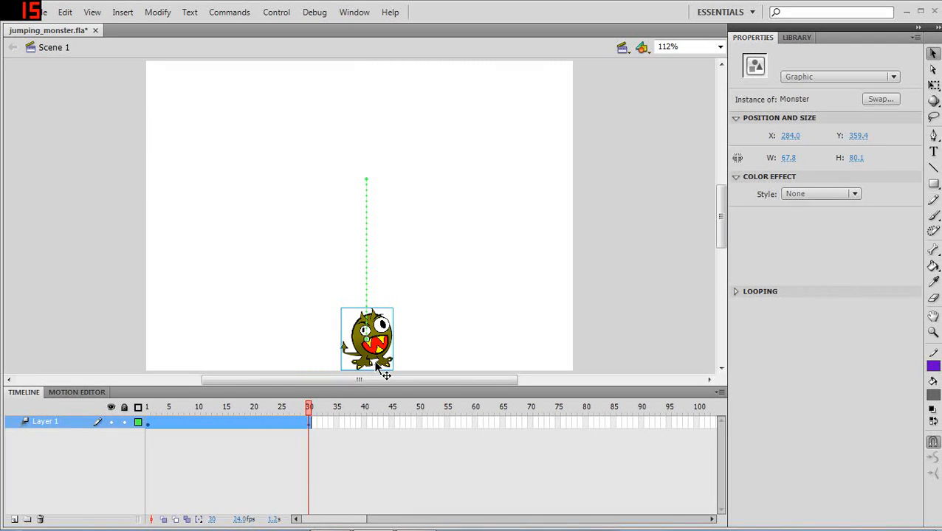
key("ctrl+Return")
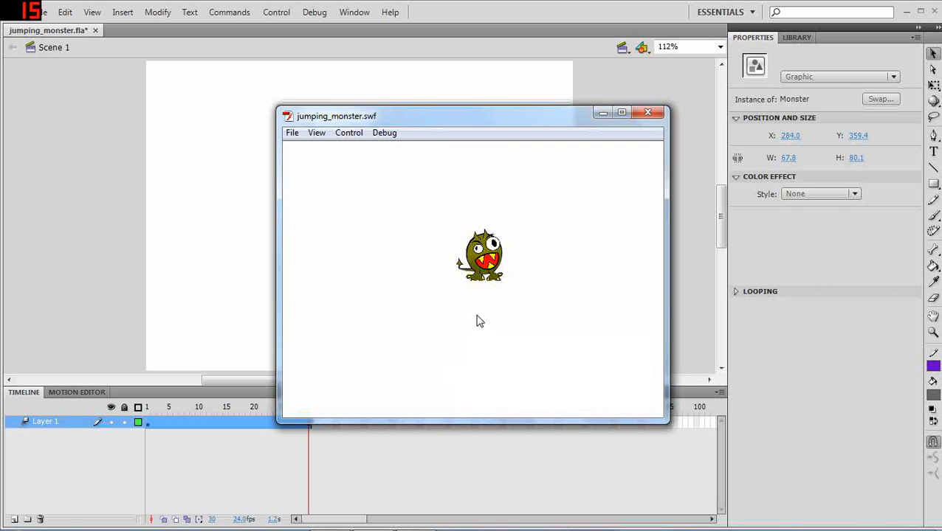
left_click(648, 113)
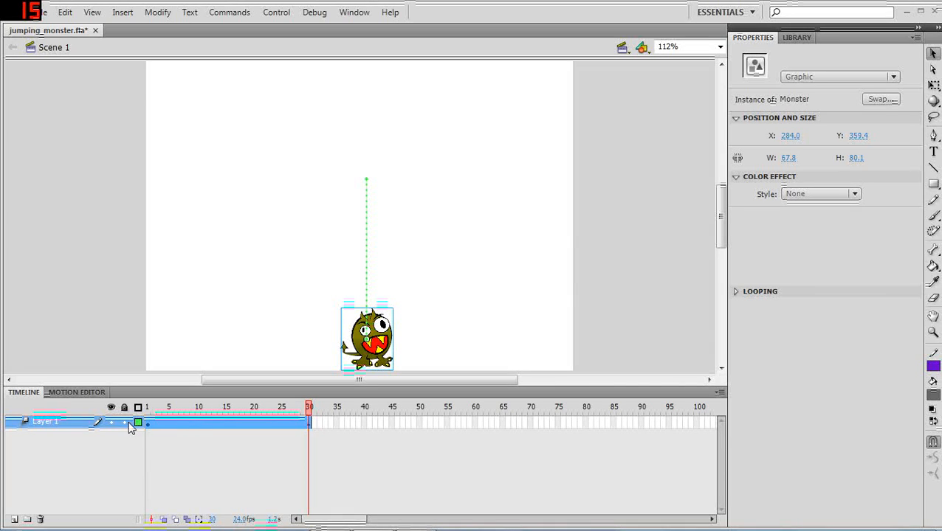
Show the monster's tween in the enlarged Motion Editor and fit the whole stage in view.
left_click(211, 424)
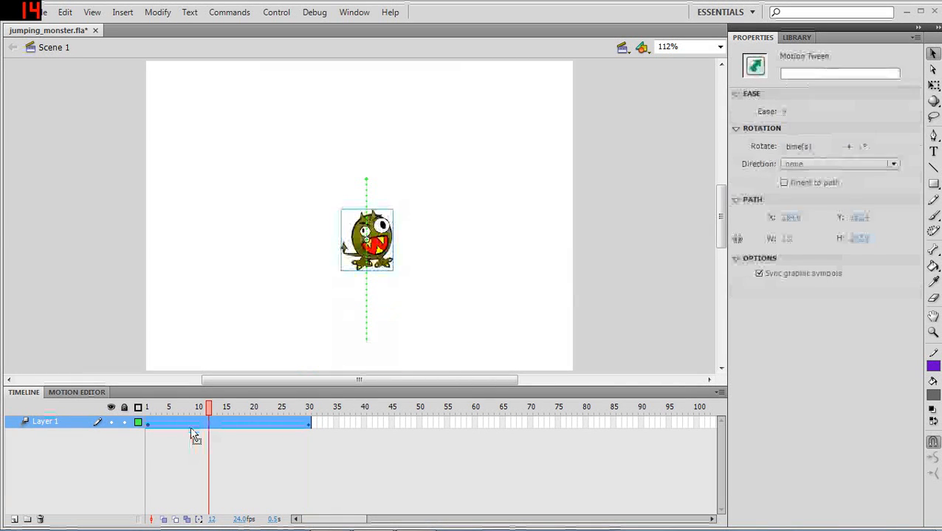
left_click(77, 392)
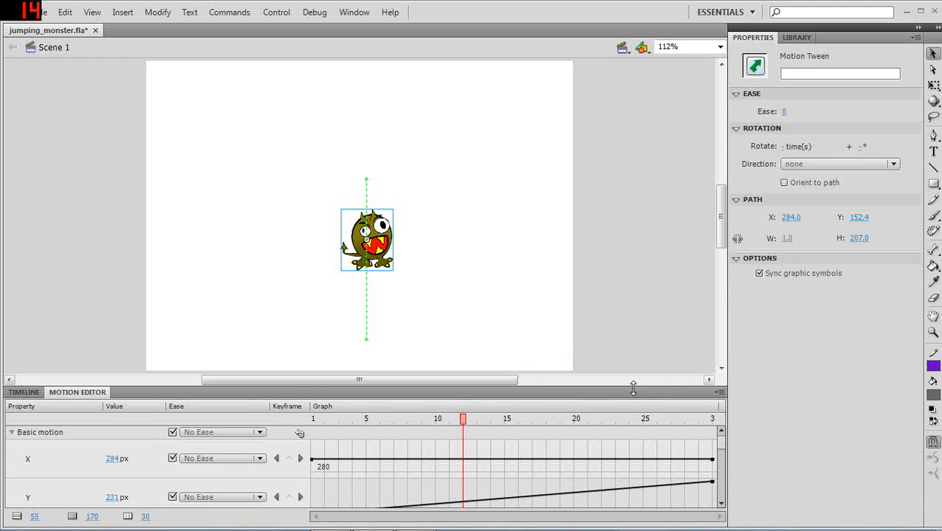
left_click_drag(633, 382, 628, 199)
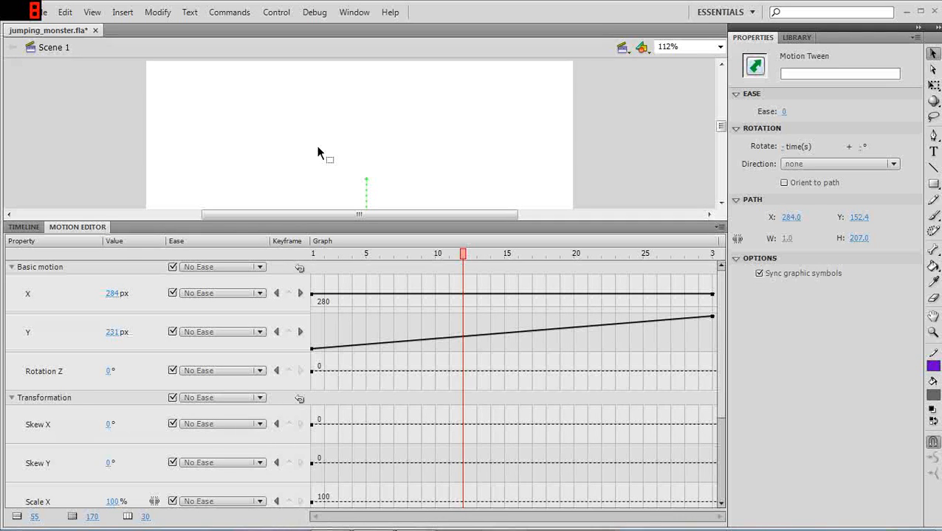
key("ctrl+2")
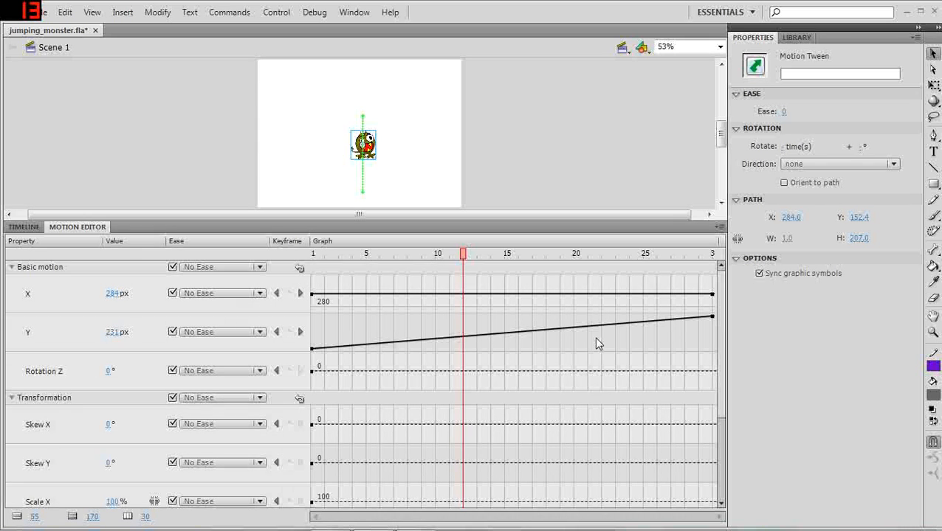
Set the tween's Simple (Slow) ease strength to -100.
left_click_drag(722, 360, 719, 478)
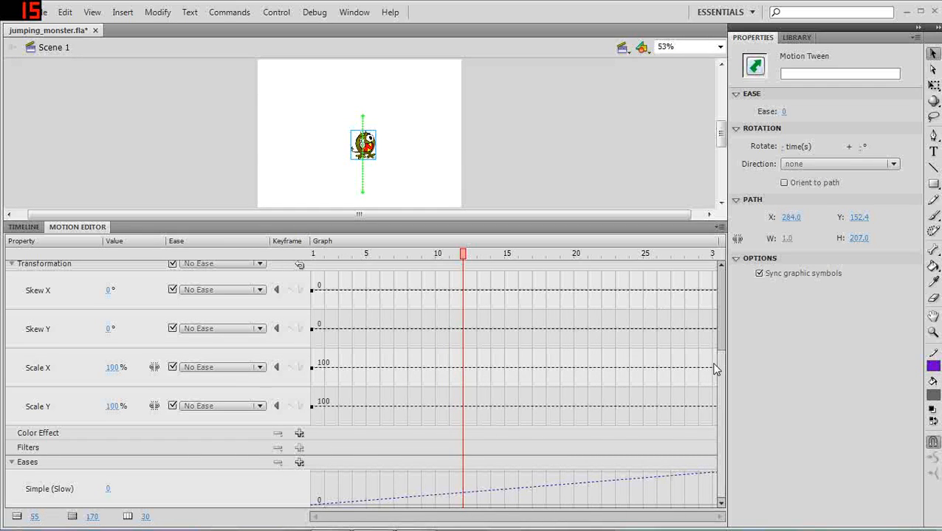
scroll(719, 367, "up", 3)
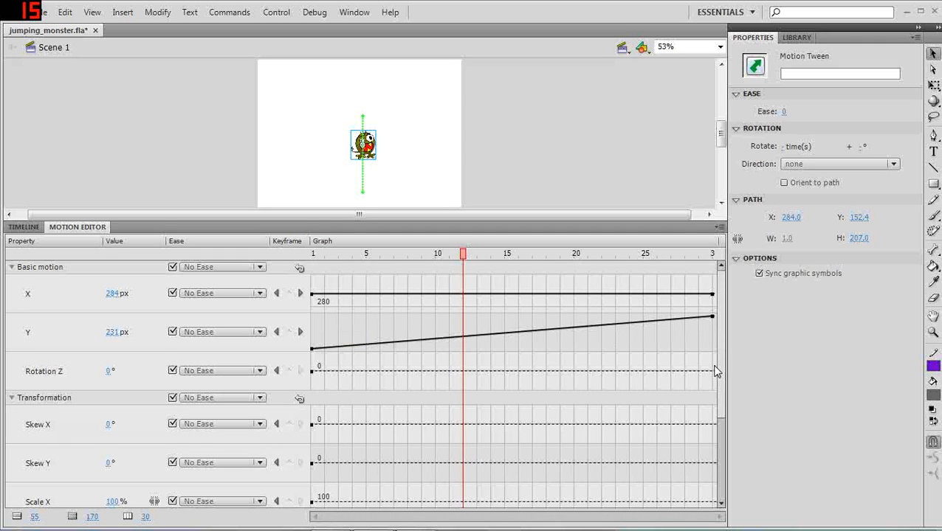
scroll(712, 463, "down", 5)
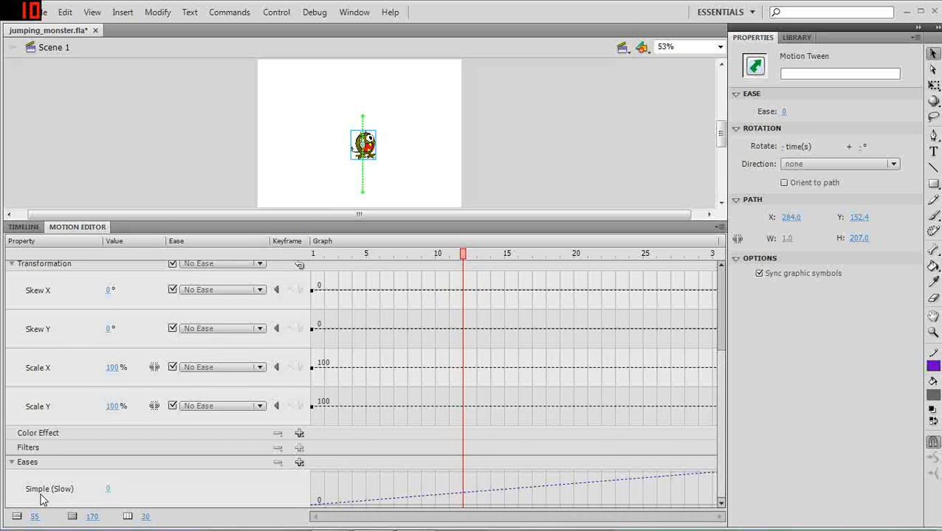
left_click_drag(108, 488, 30, 492)
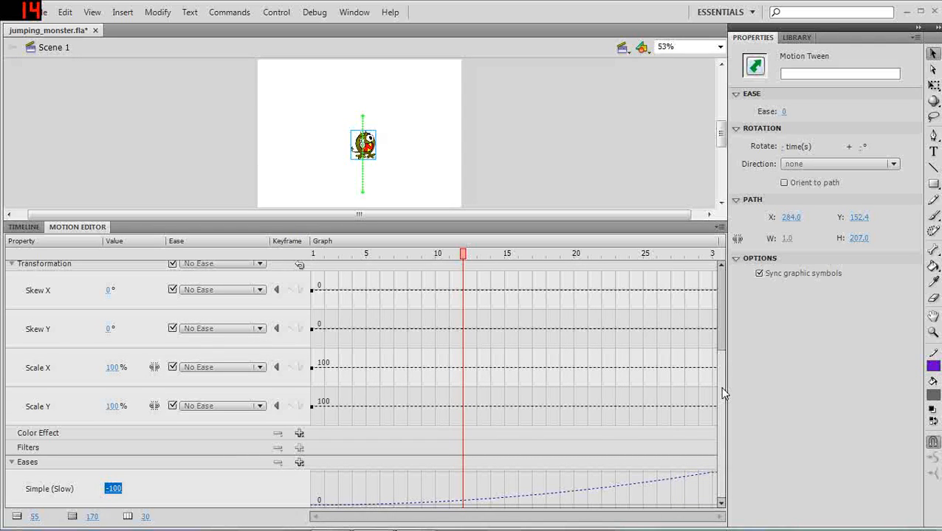
Apply the Simple (Slow) ease to the tween's Y motion and preview the movie.
scroll(720, 386, "up", 5)
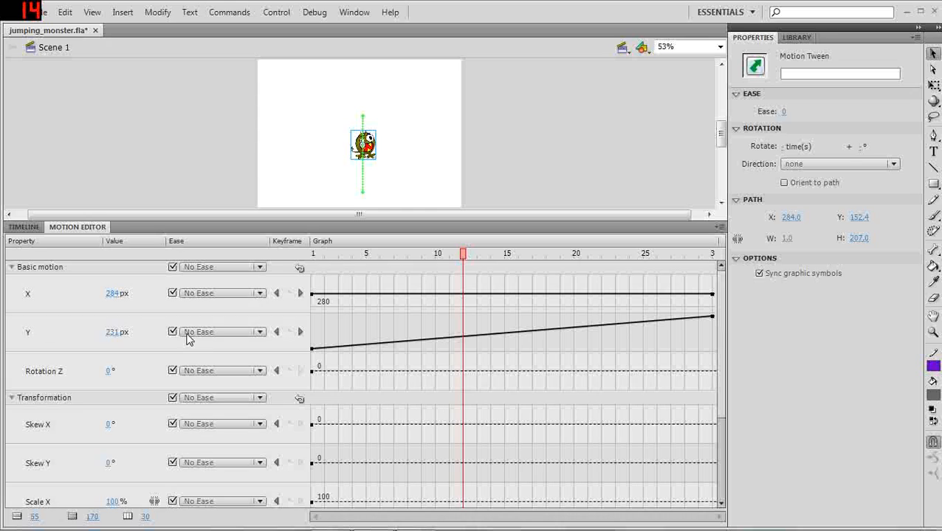
left_click(260, 332)
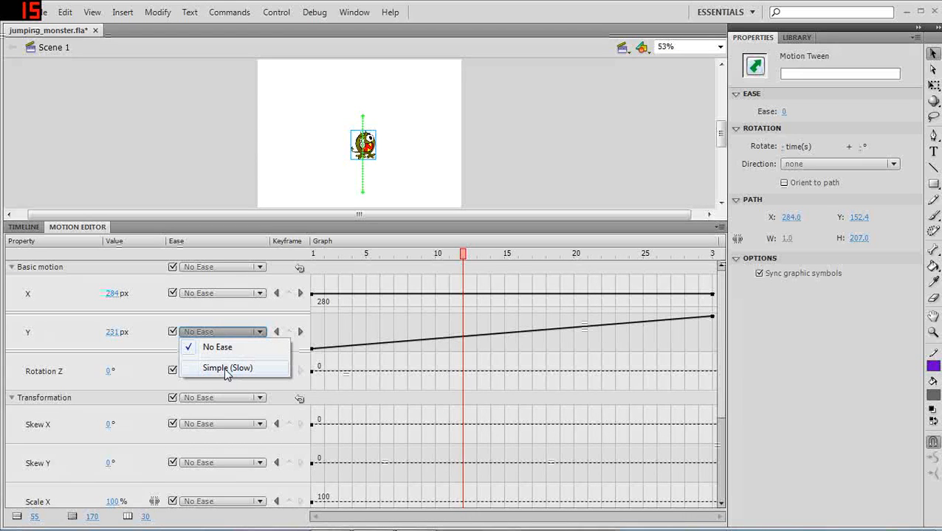
left_click(227, 368)
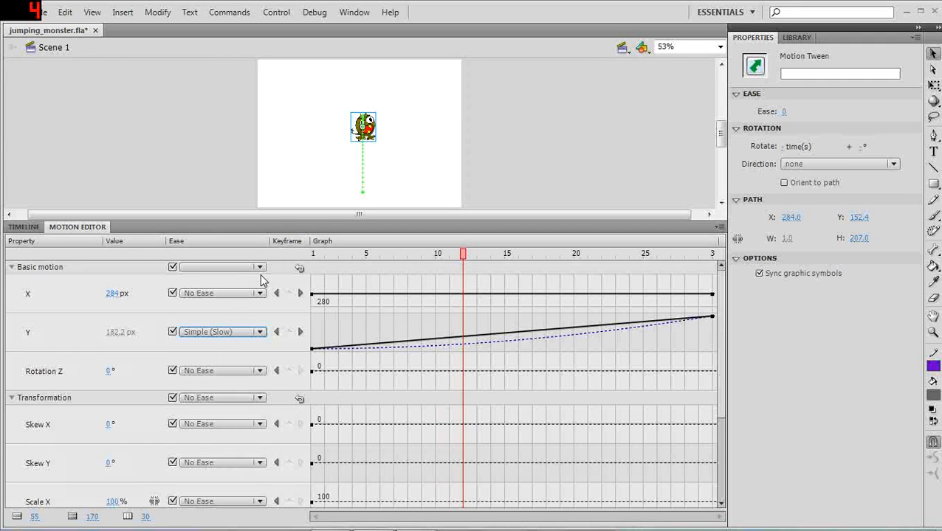
key("ctrl+Return")
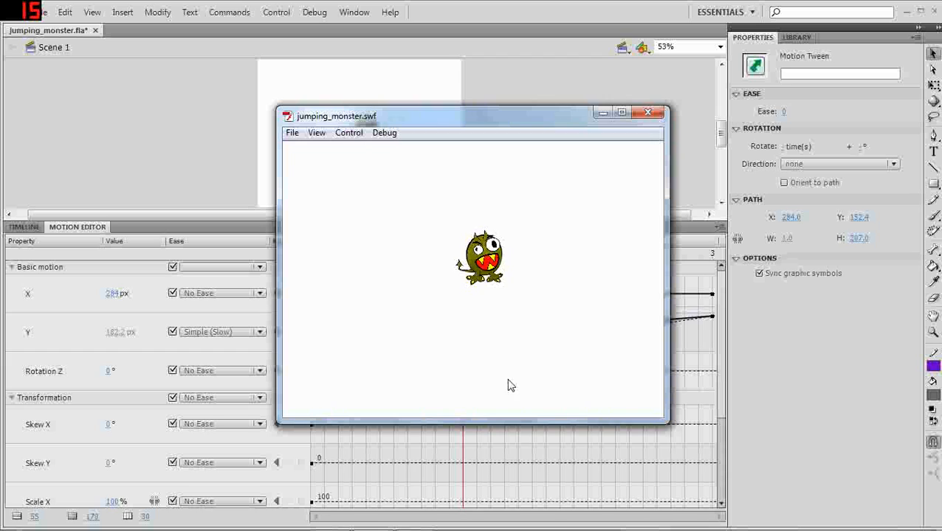
left_click(647, 113)
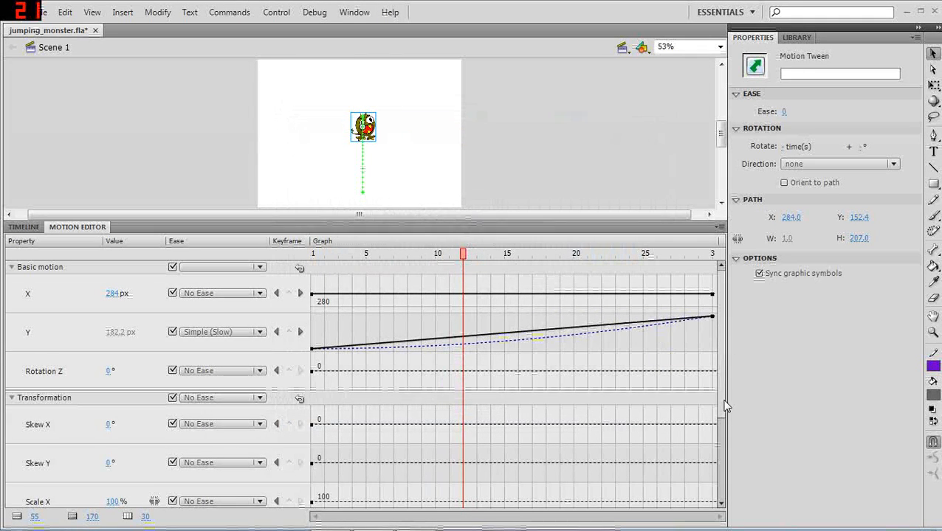
Set the ease of the tween's Y motion back to No Ease.
left_click(721, 423)
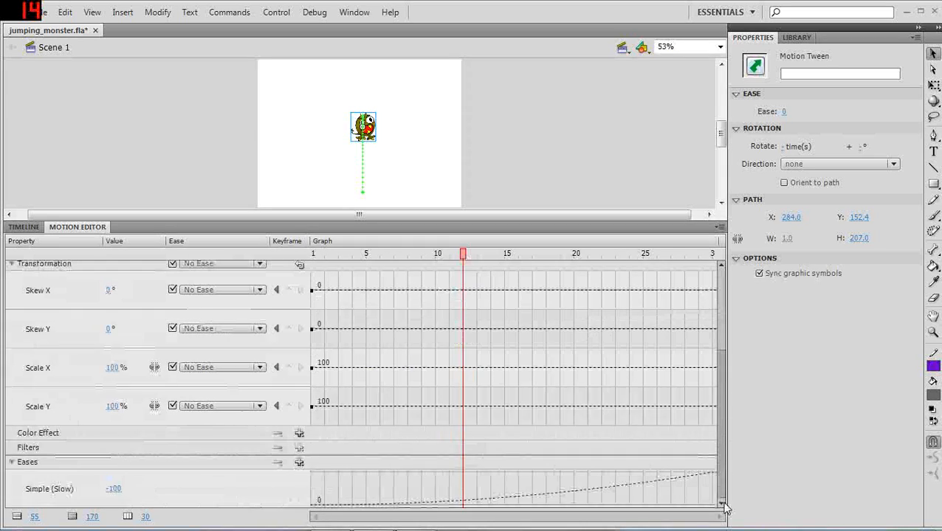
left_click_drag(717, 366, 715, 292)
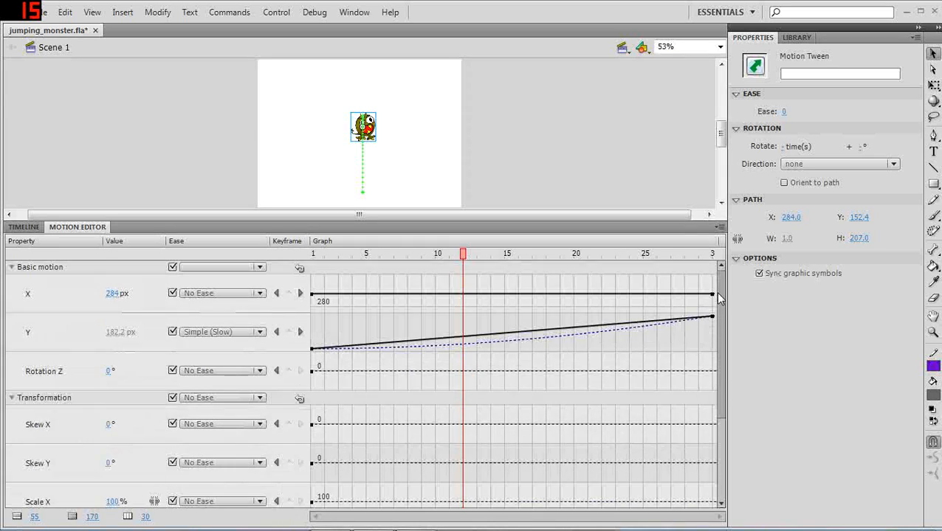
left_click(260, 332)
left_click(220, 352)
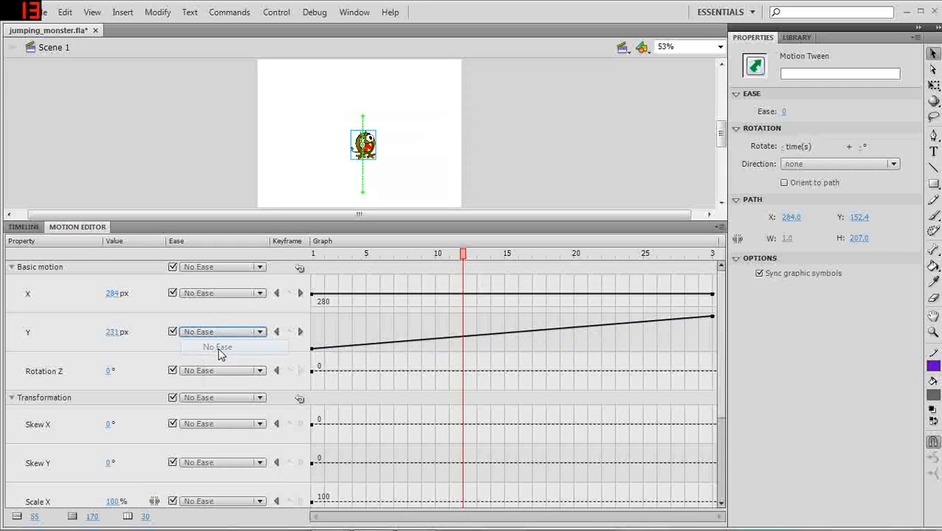
Add a Custom ease to the tween and expand its curve graph for editing.
left_click_drag(720, 325, 719, 469)
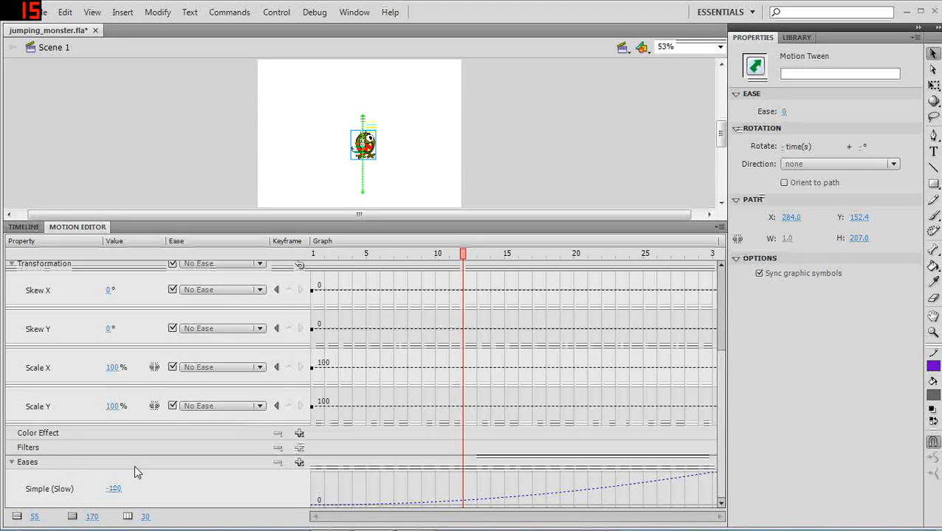
left_click(300, 463)
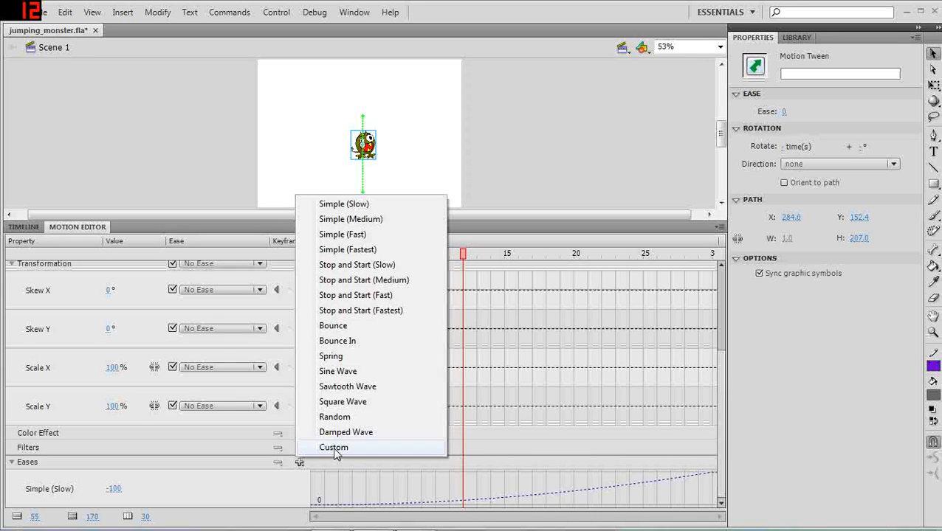
left_click(333, 448)
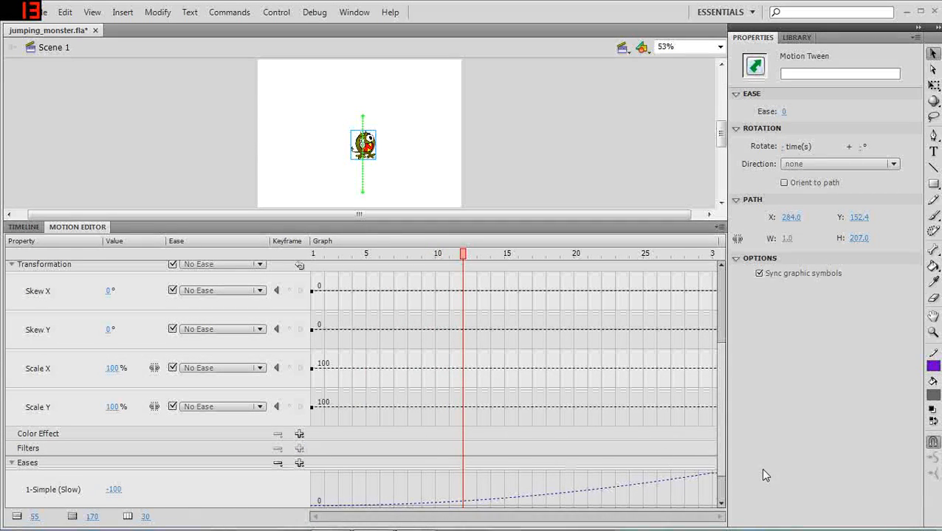
left_click_drag(719, 441, 718, 488)
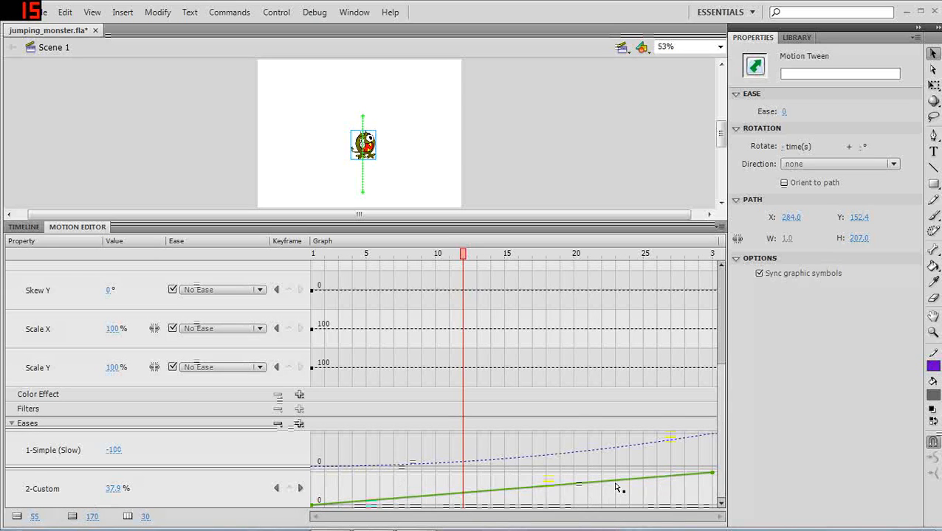
left_click(176, 493)
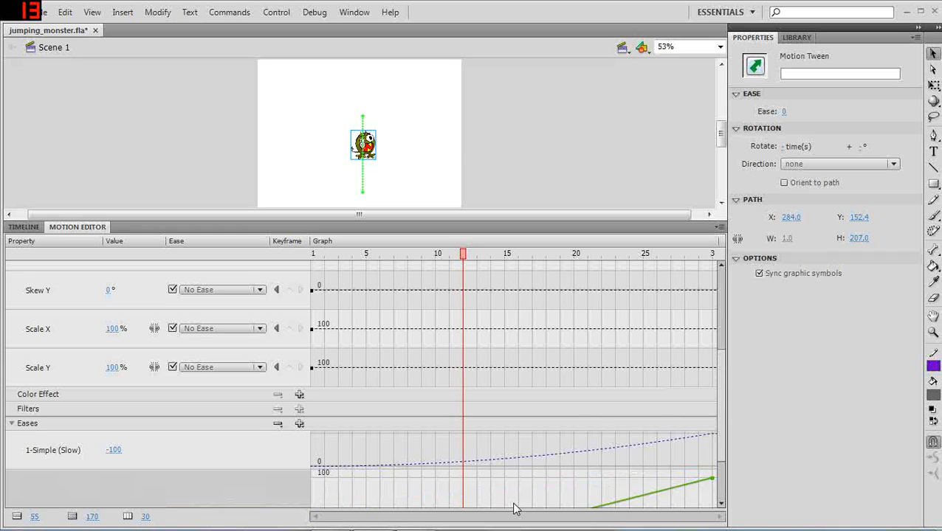
left_click(721, 506)
left_click(721, 507)
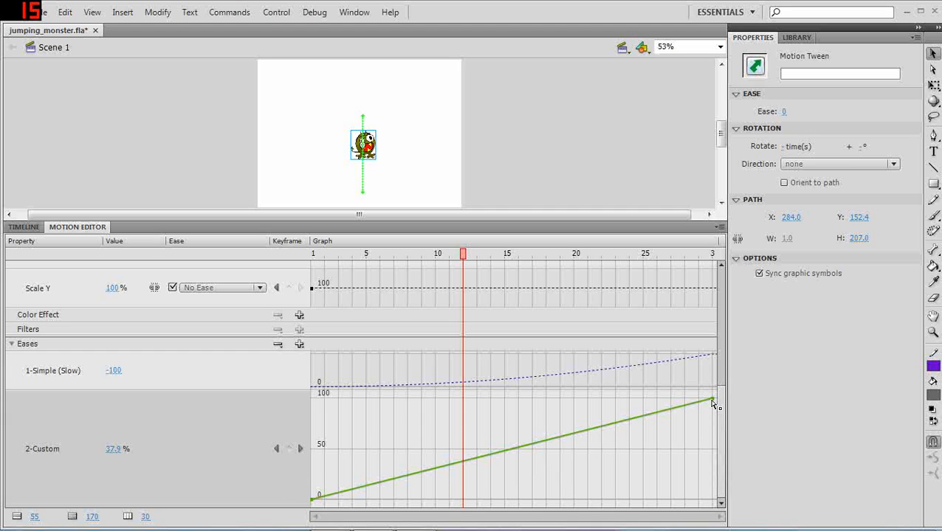
Lower the Custom ease curve's final keyframe to 0% and level both end handles at 0% to flatten the curve.
left_click_drag(711, 421, 715, 505)
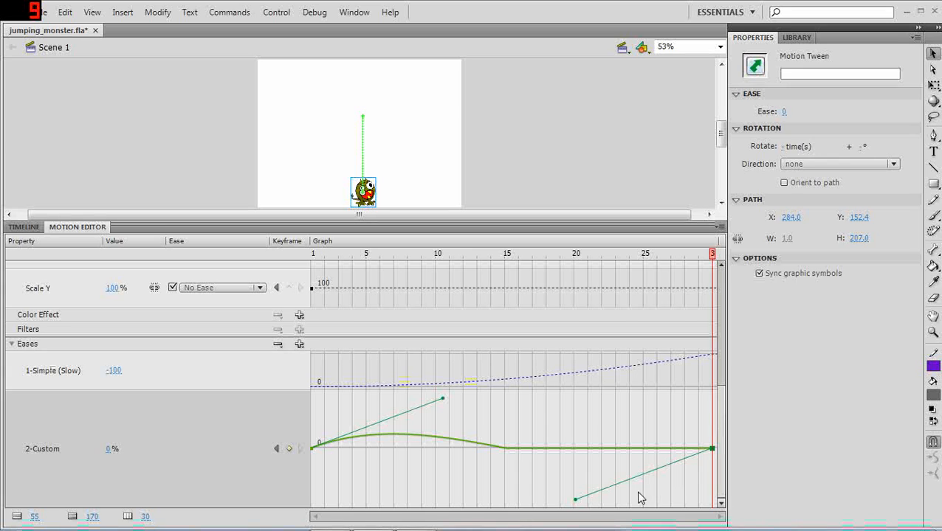
left_click_drag(578, 500, 658, 451)
left_click_drag(442, 399, 368, 498)
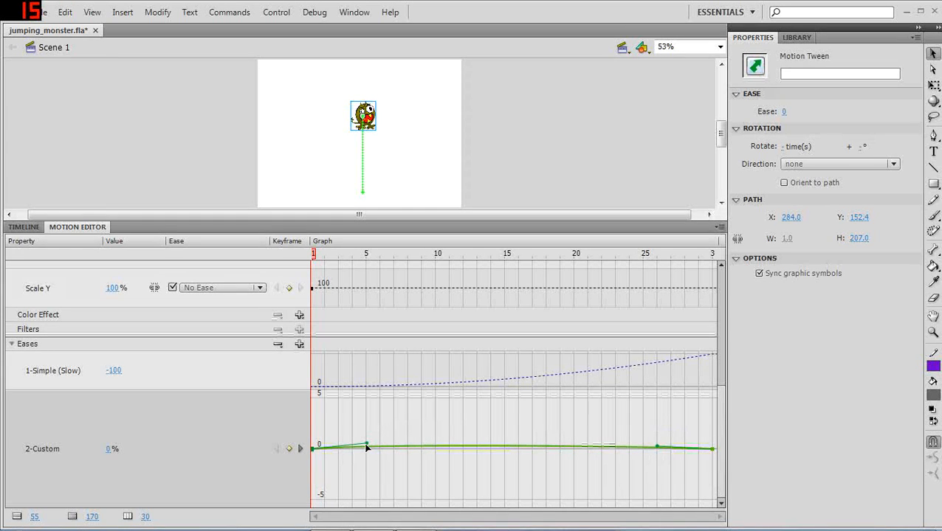
left_click_drag(366, 446, 367, 450)
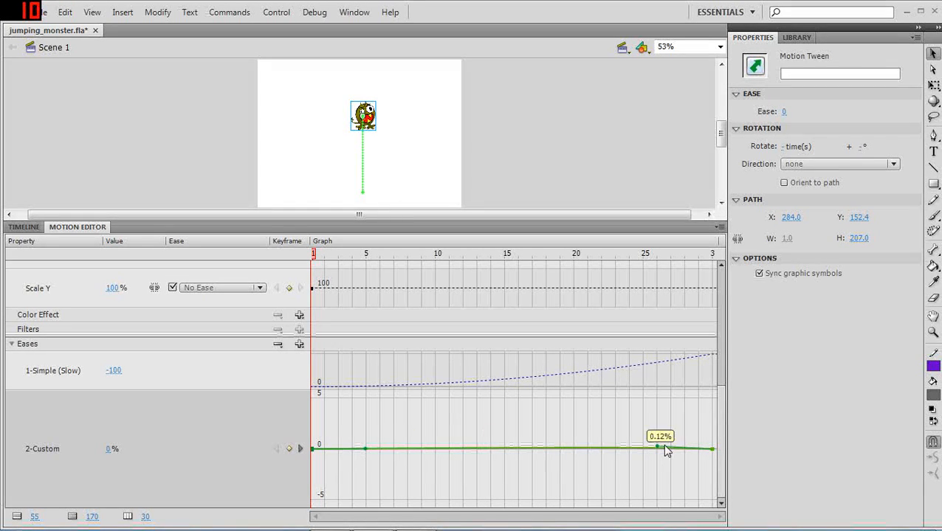
left_click_drag(656, 449, 653, 458)
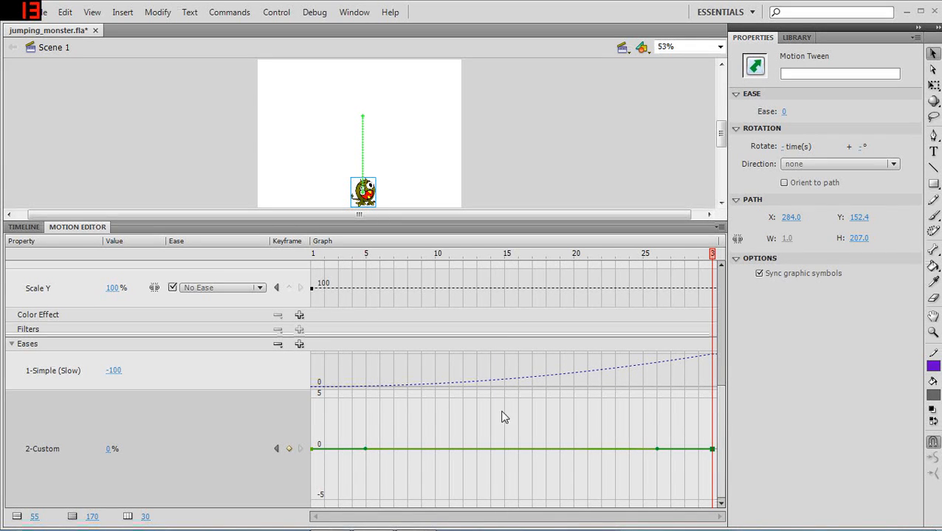
Add a keyframe to the Custom ease curve at frame 15 and set its value to 100%.
left_click(504, 450, "ctrl")
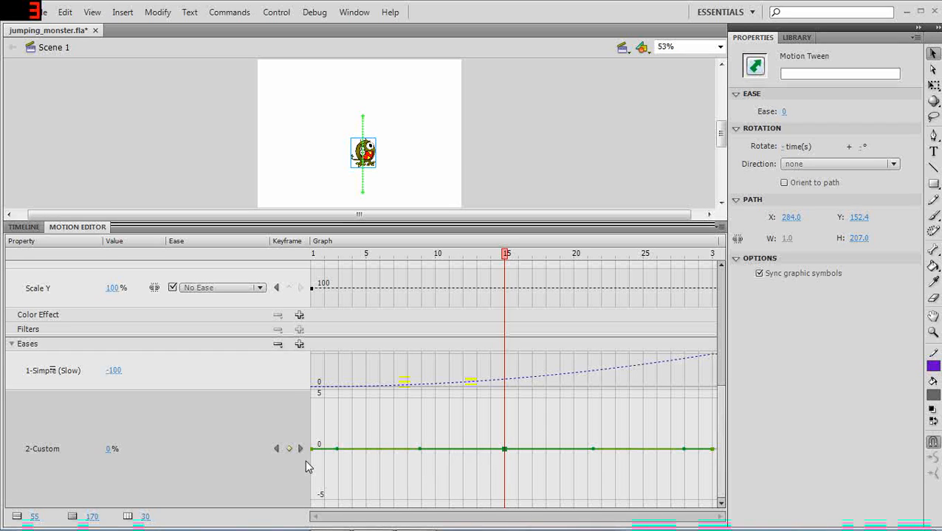
left_click(112, 449)
type("100")
key("Return")
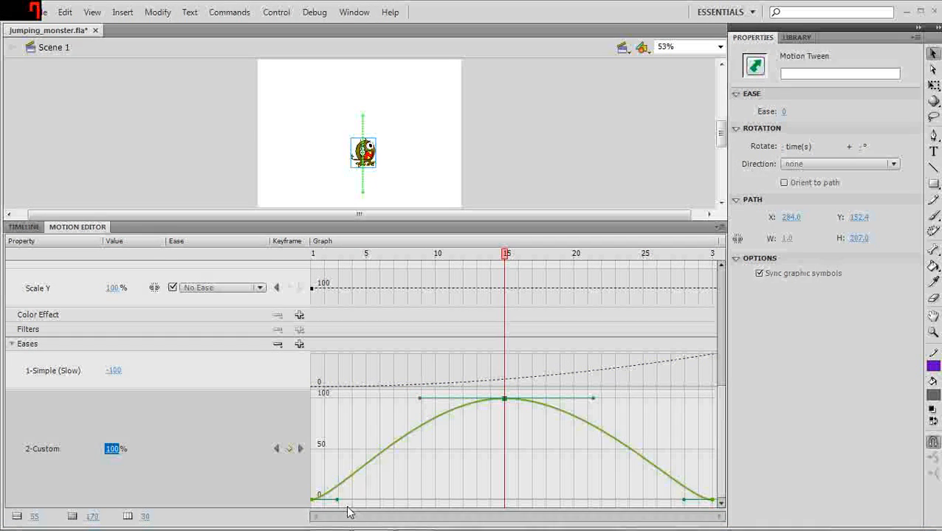
Extend the handles of the Custom curve's first and last keyframes horizontally along 0% to frame 15.
left_click_drag(343, 500, 504, 503)
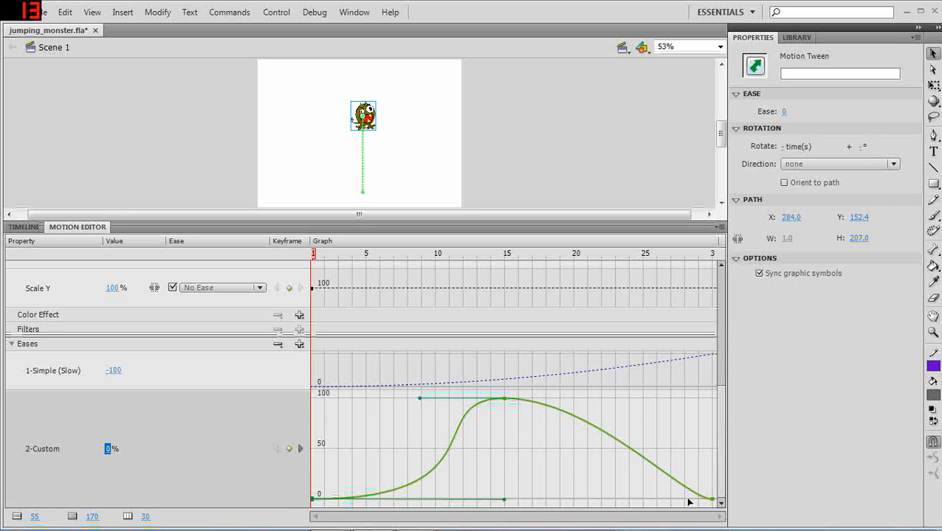
left_click(713, 501)
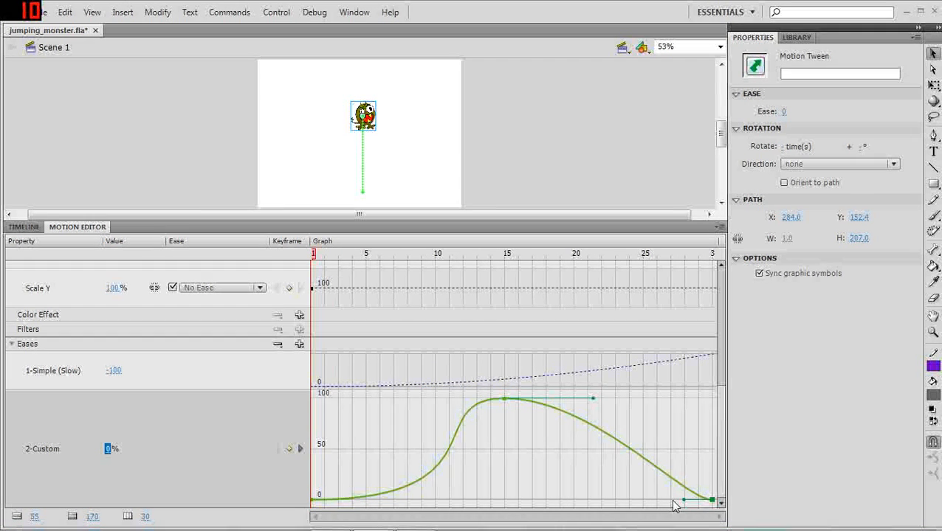
left_click_drag(653, 504, 476, 503)
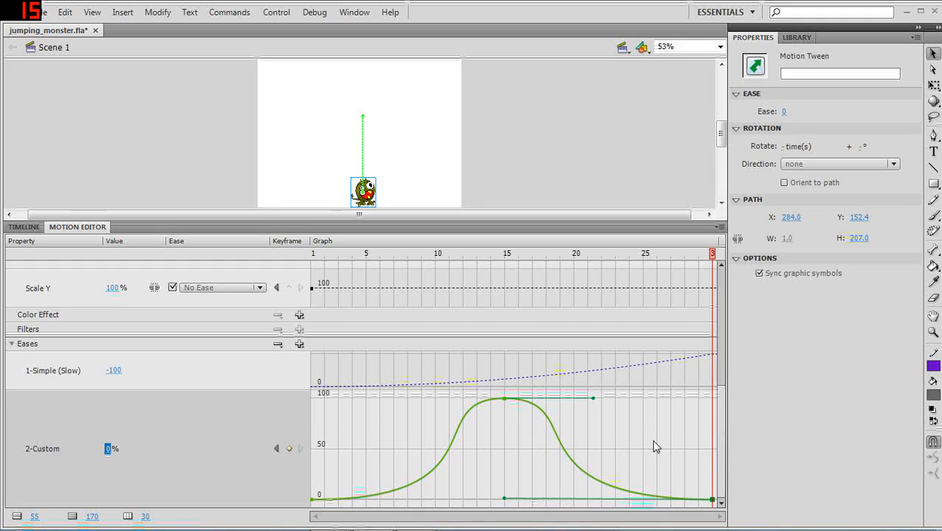
Apply the 2-Custom ease to the tween's Y motion and preview the movie.
left_click_drag(719, 396, 726, 274)
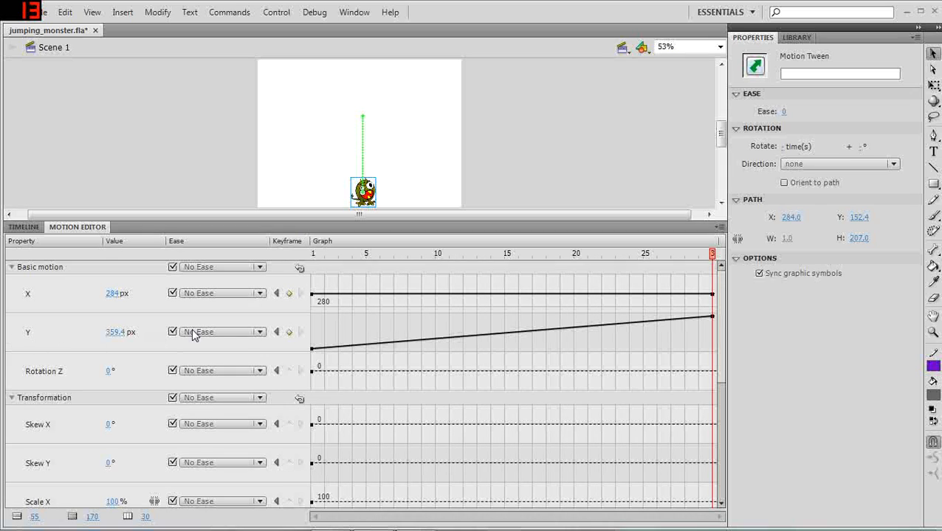
left_click(260, 332)
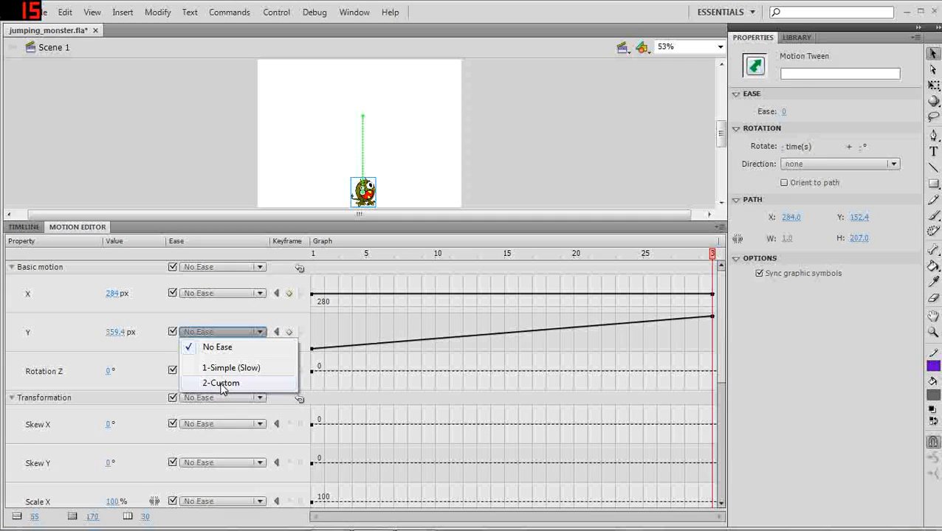
left_click(220, 383)
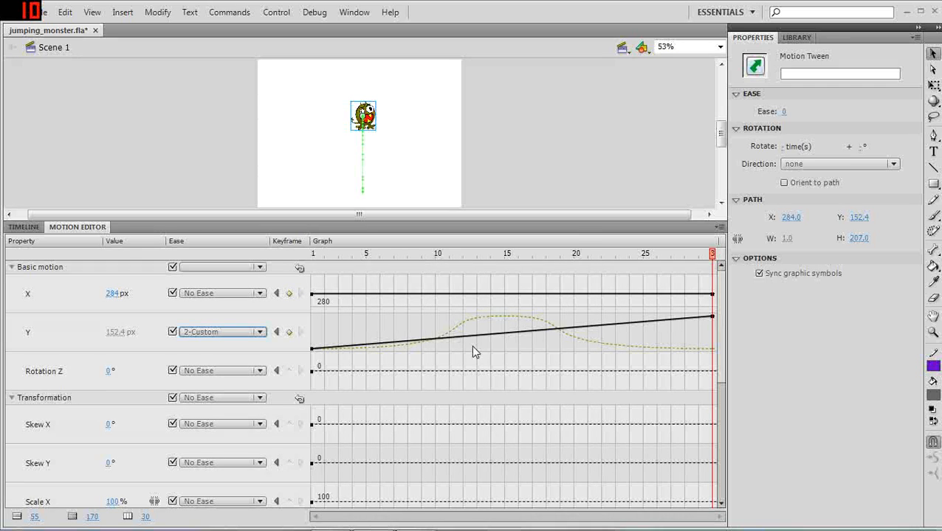
key("ctrl+Return")
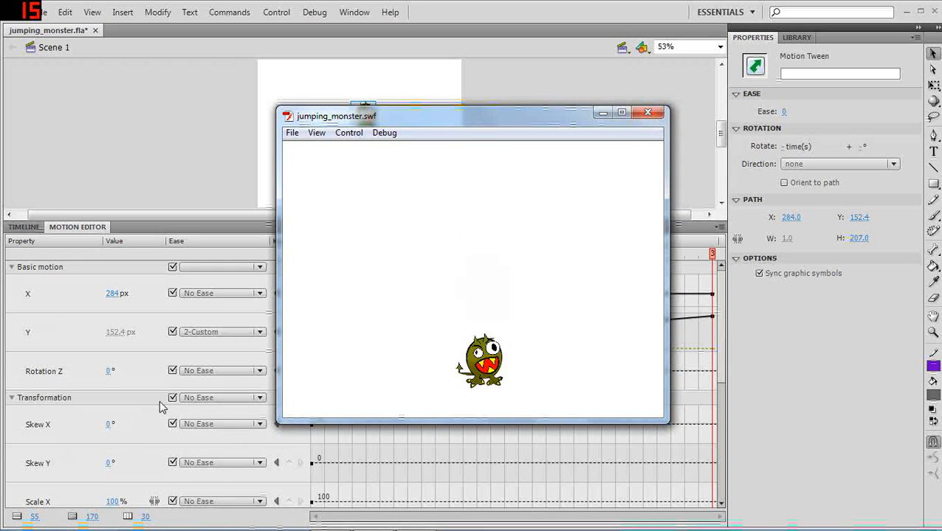
left_click(650, 115)
Set the ease of the tween's Y motion back to No Ease.
scroll(722, 504, "down", 5)
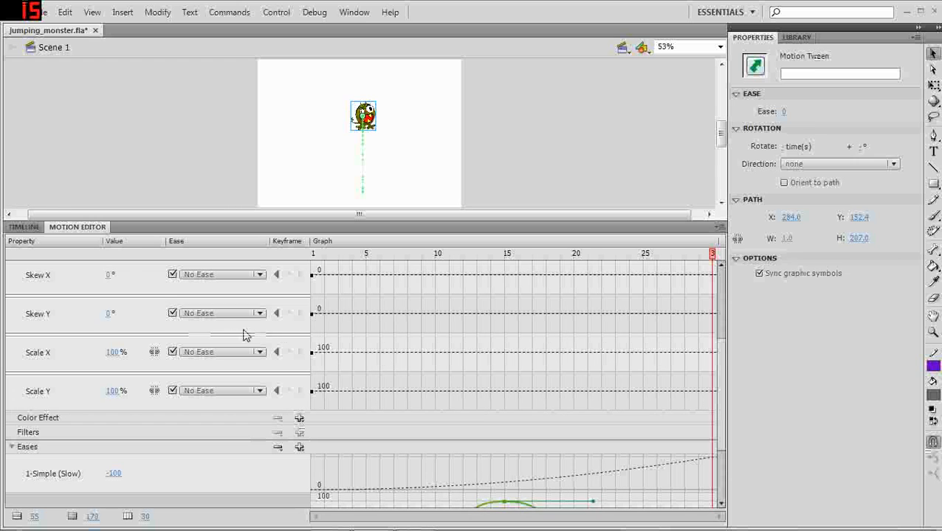
left_click_drag(718, 349, 720, 269)
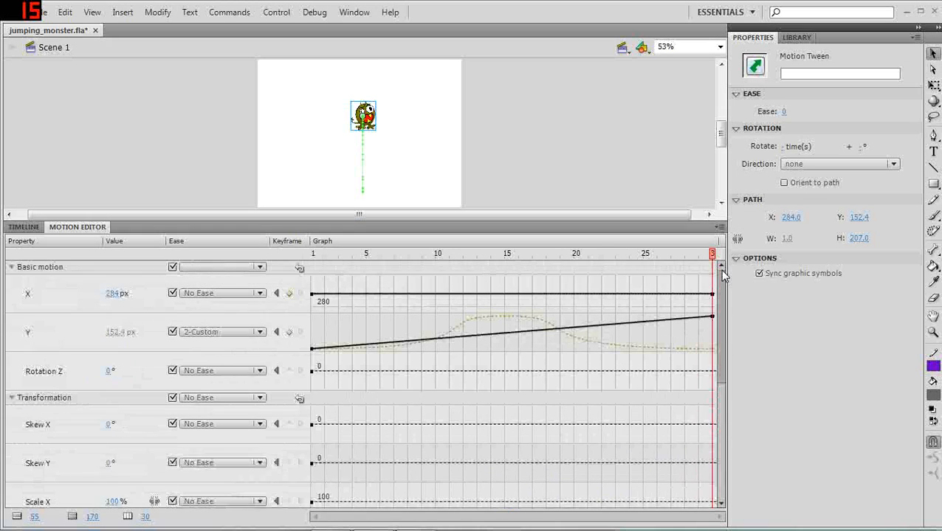
left_click(260, 333)
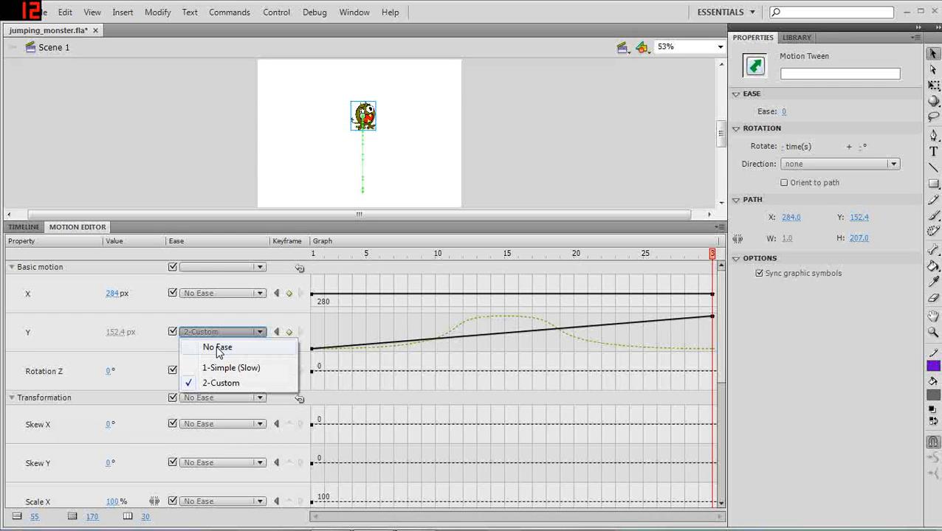
left_click(218, 350)
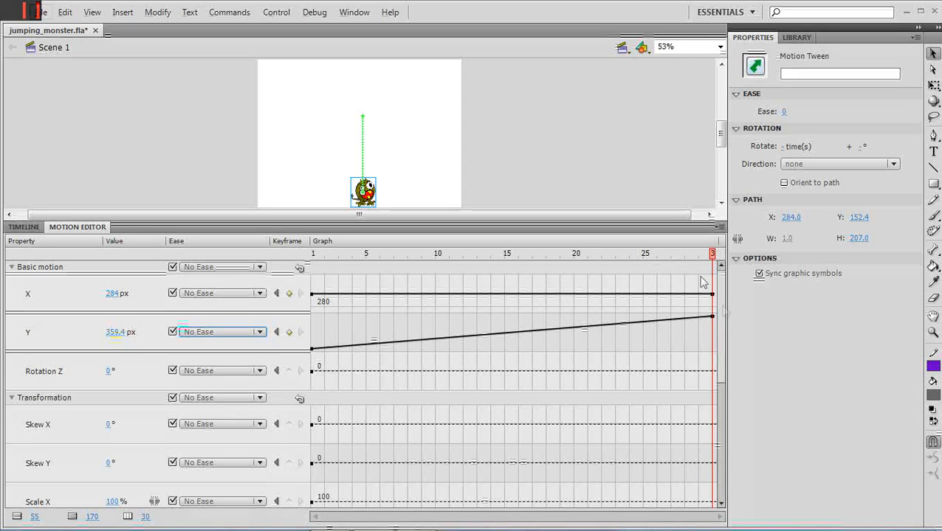
Squash the monster at the tween's last frame by setting Scale X to 150% and Scale Y to 52%.
left_click_drag(722, 311, 720, 365)
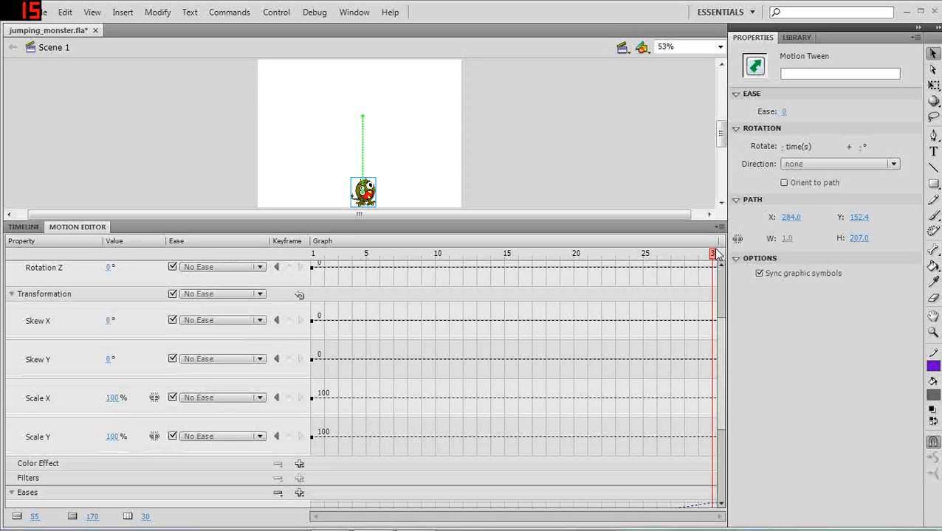
mouse_move(721, 323)
left_mouse_down()
mouse_move(723, 345)
mouse_move(722, 316)
left_mouse_up()
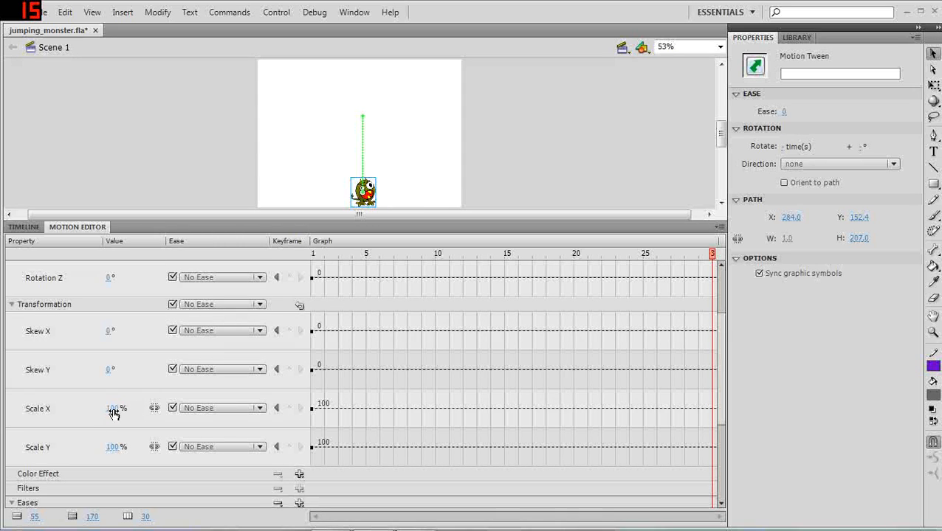
left_click_drag(120, 410, 151, 414)
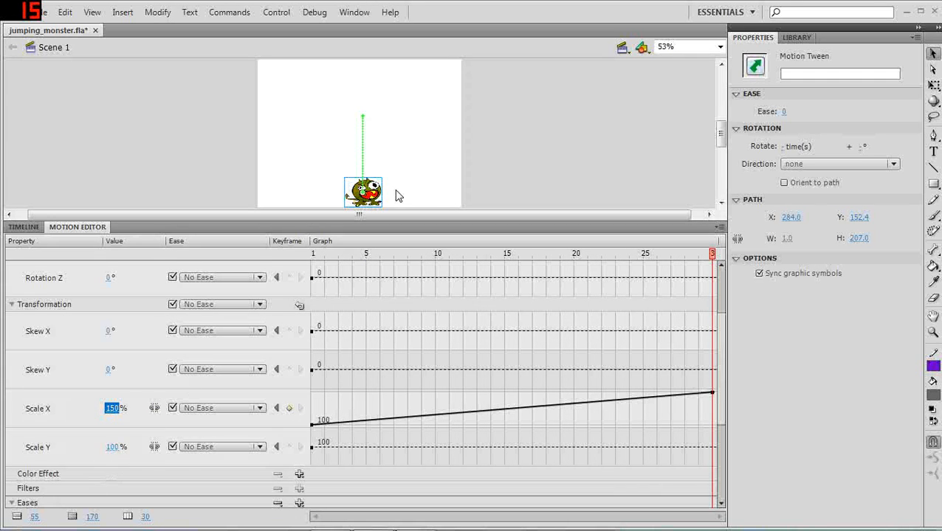
left_click_drag(116, 448, 83, 452)
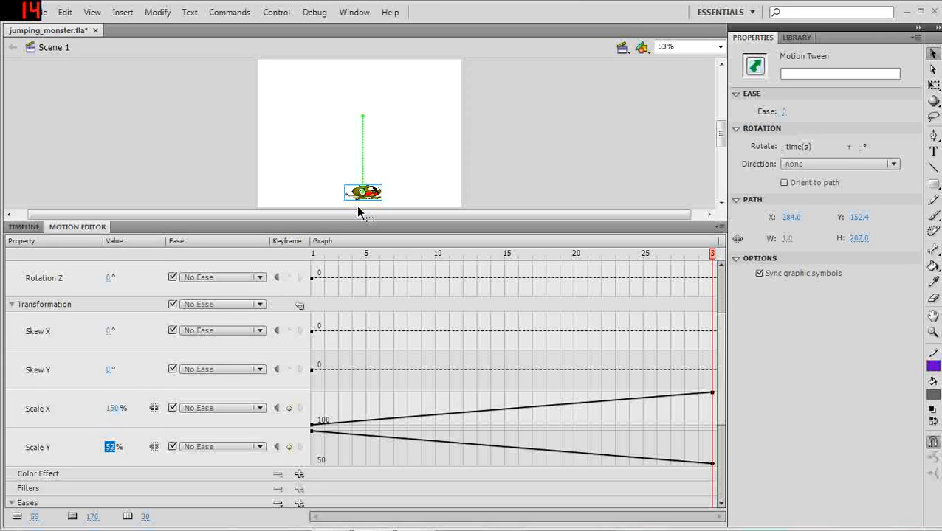
Move the squashed monster down to ground level at the last frame, to a Y position of about 379.8 px.
left_click(372, 192)
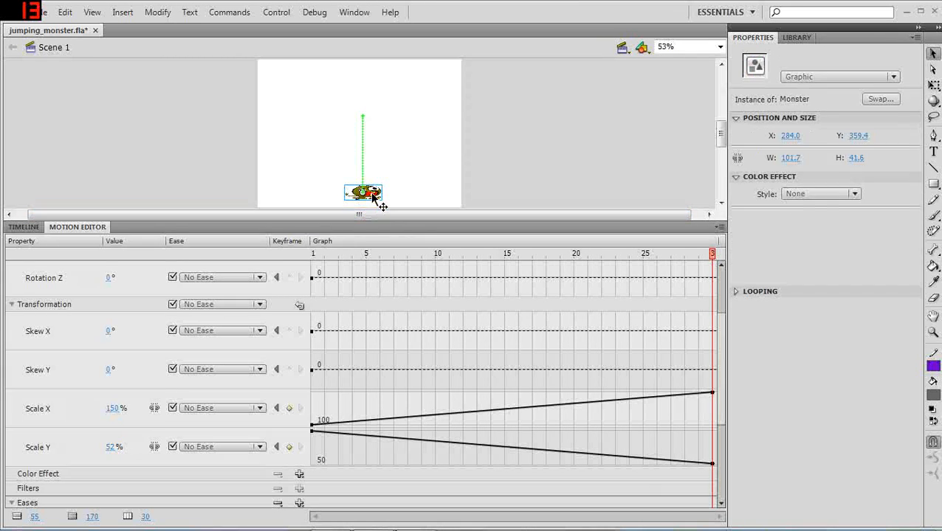
left_click_drag(373, 193, 373, 194)
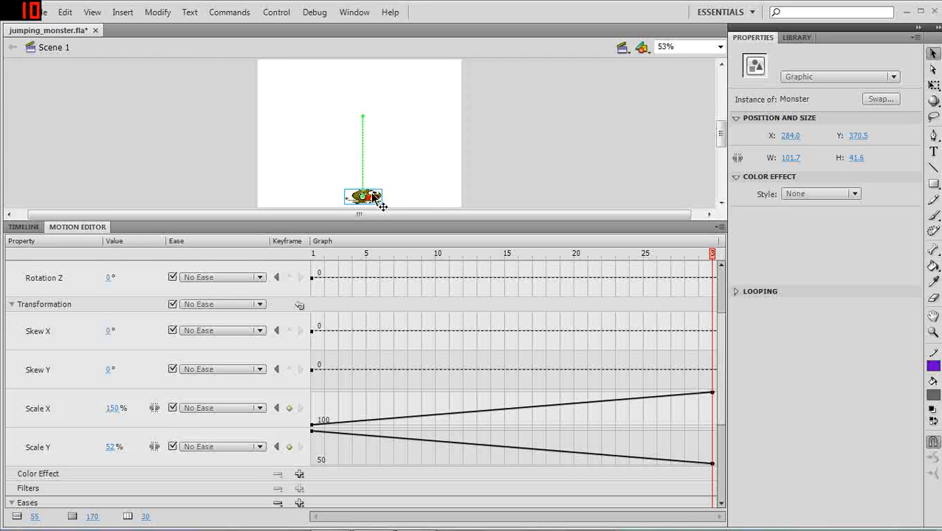
key("Down")
key("Down")
key("Down")
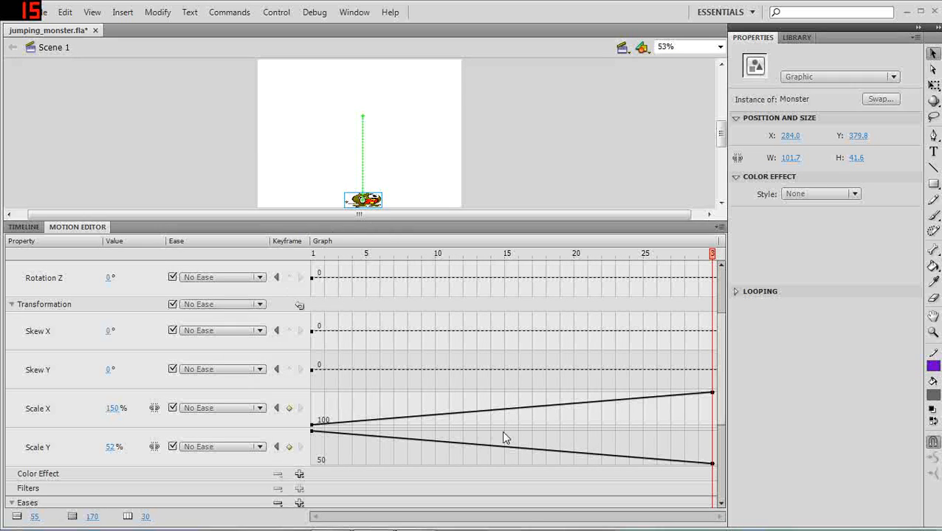
Apply the 2-Custom ease to the Y motion of the squashing monster tween.
left_click_drag(724, 399, 713, 299)
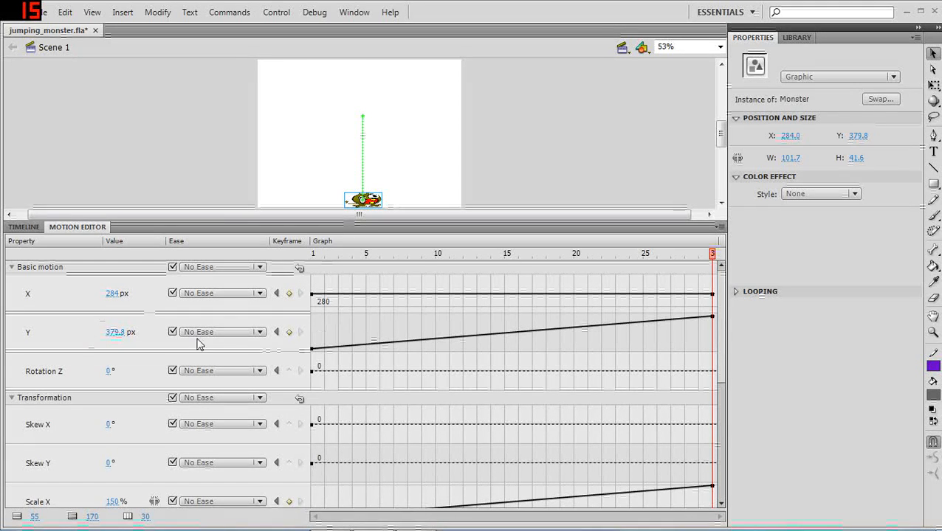
left_click(260, 333)
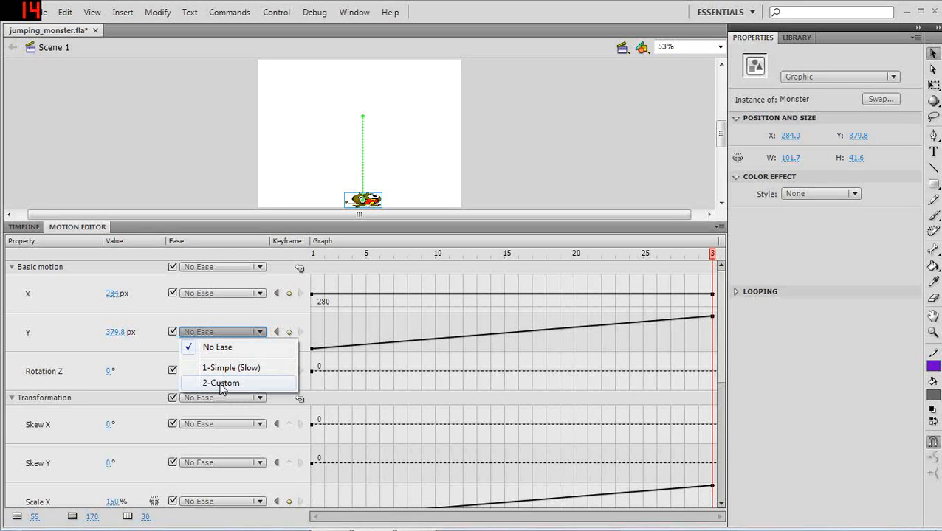
left_click(222, 385)
Apply the 2-Custom ease to both Scale X and Scale Y and preview the movie.
left_click_drag(719, 365, 404, 423)
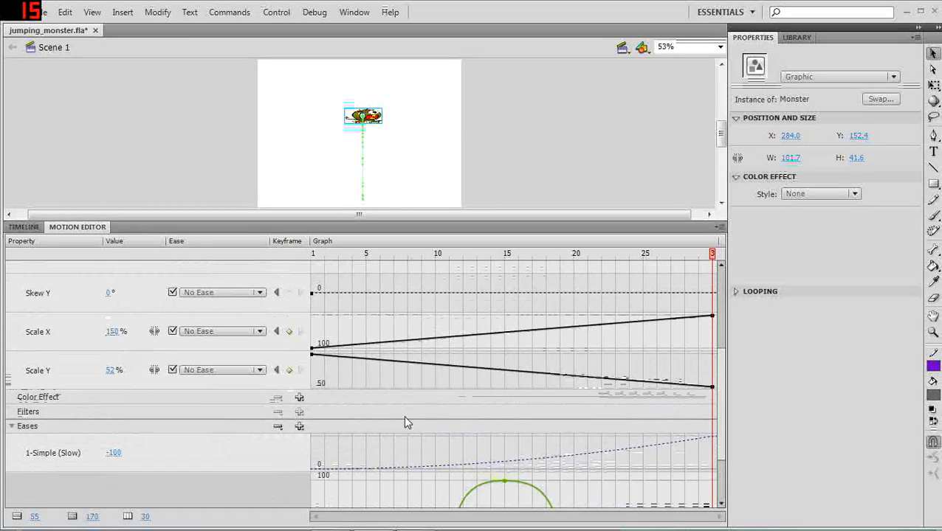
left_click(262, 332)
left_click(223, 381)
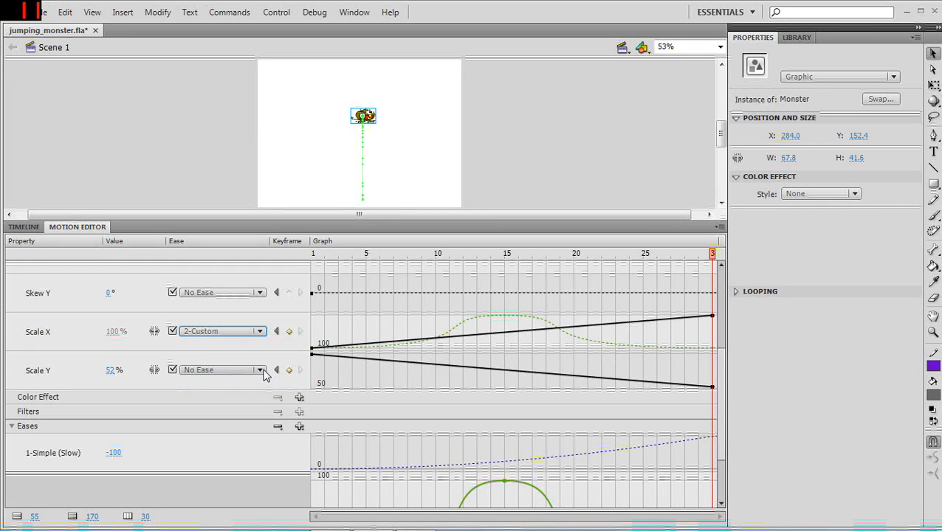
left_click(261, 371)
left_click(234, 423)
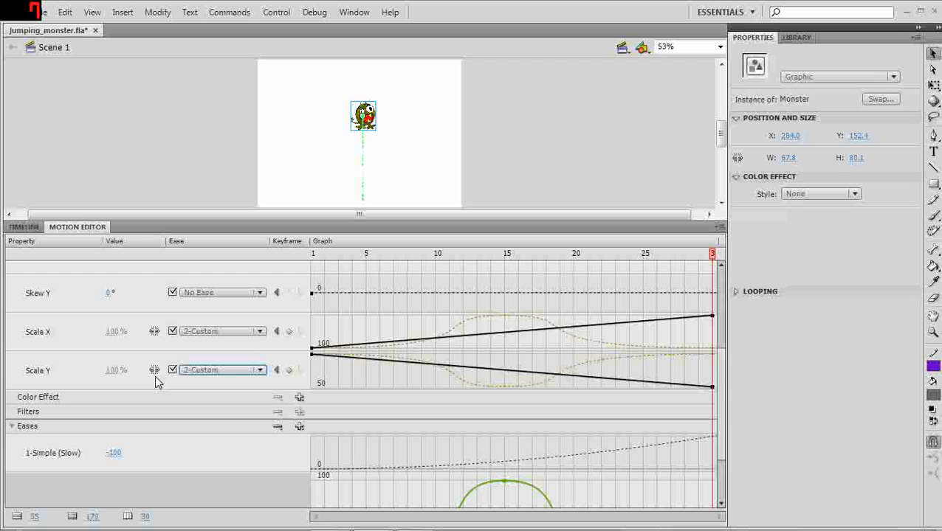
key("ctrl+Return")
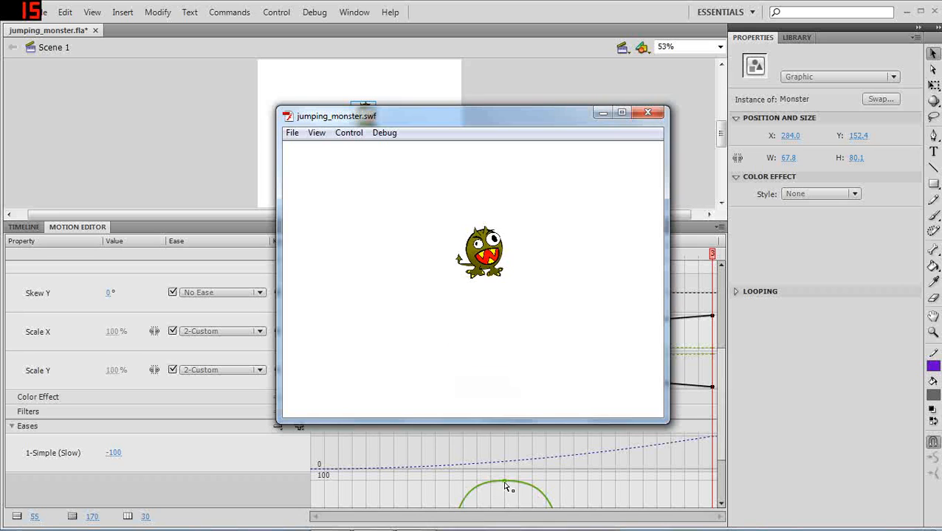
left_click(647, 113)
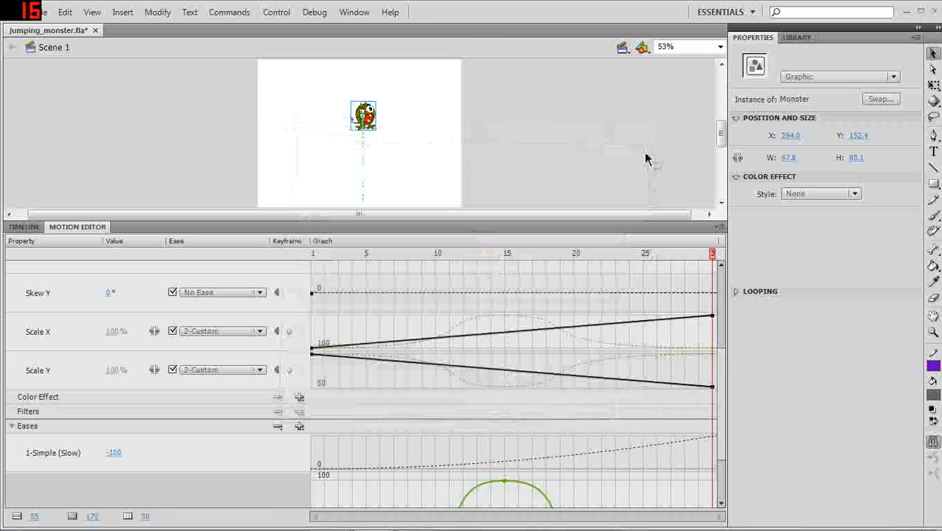
Add another Custom ease to the tween and bring its curve into view.
left_click_drag(723, 370, 732, 512)
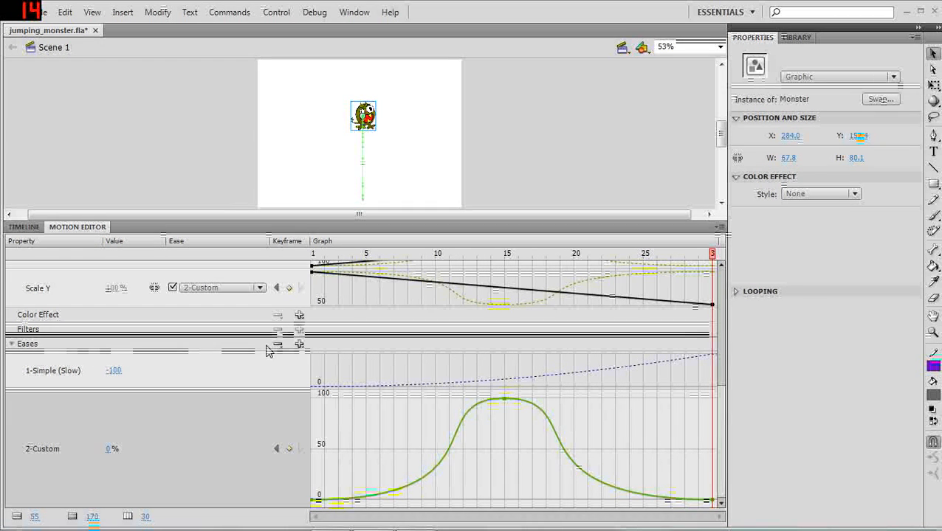
left_click(300, 350)
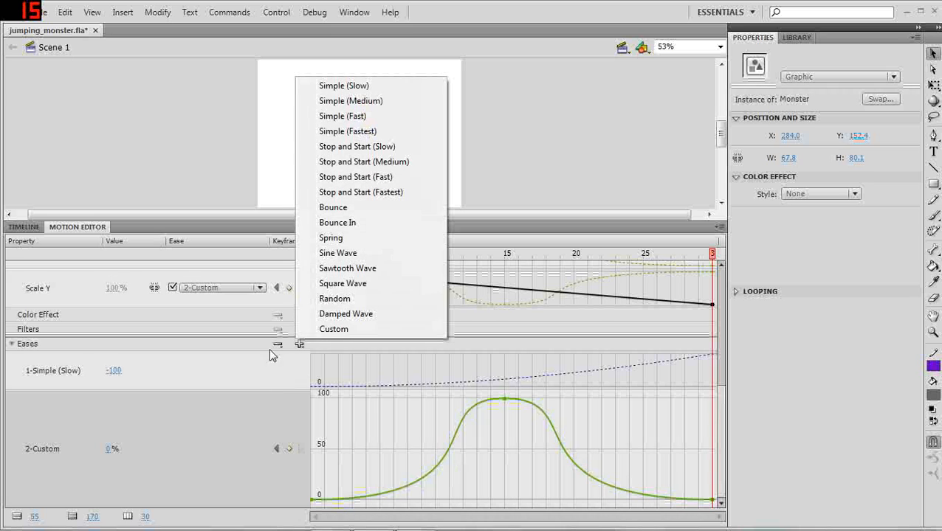
left_click(326, 329)
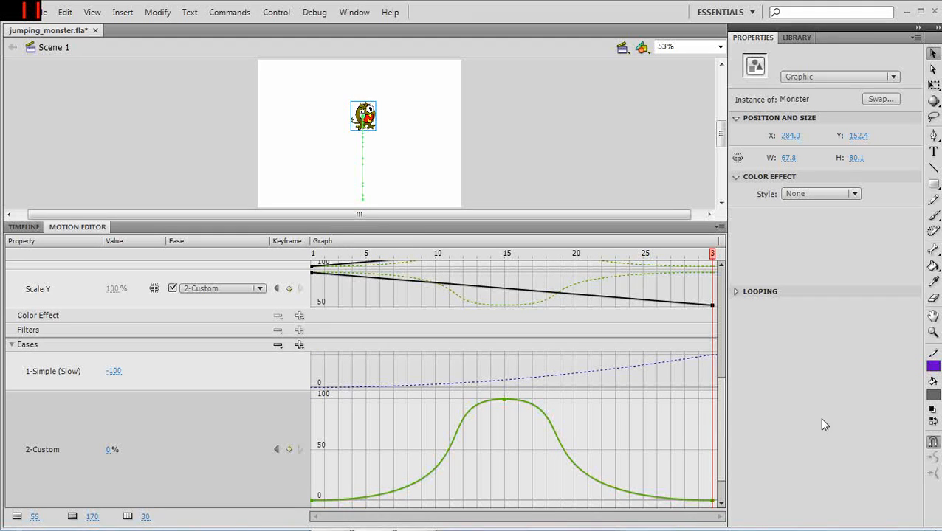
left_click_drag(721, 447, 723, 491)
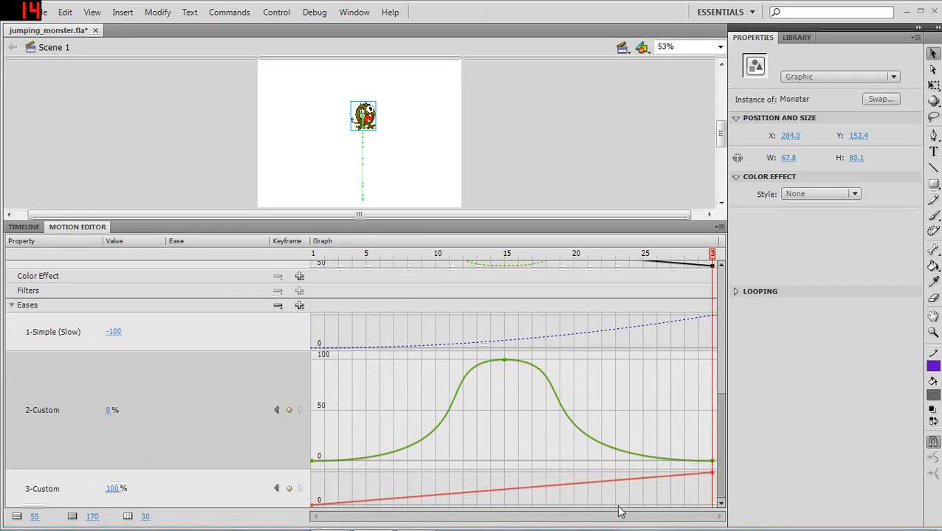
Expand the 3-Custom ease graph and flatten its curve to 0% from the first frame to the last.
left_click(160, 402)
left_click(161, 459)
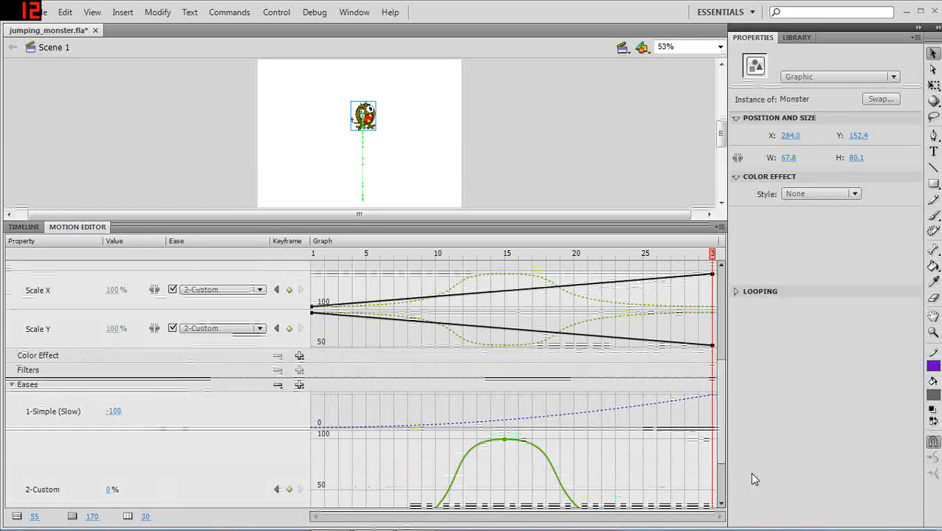
left_click(721, 503)
left_click(721, 505)
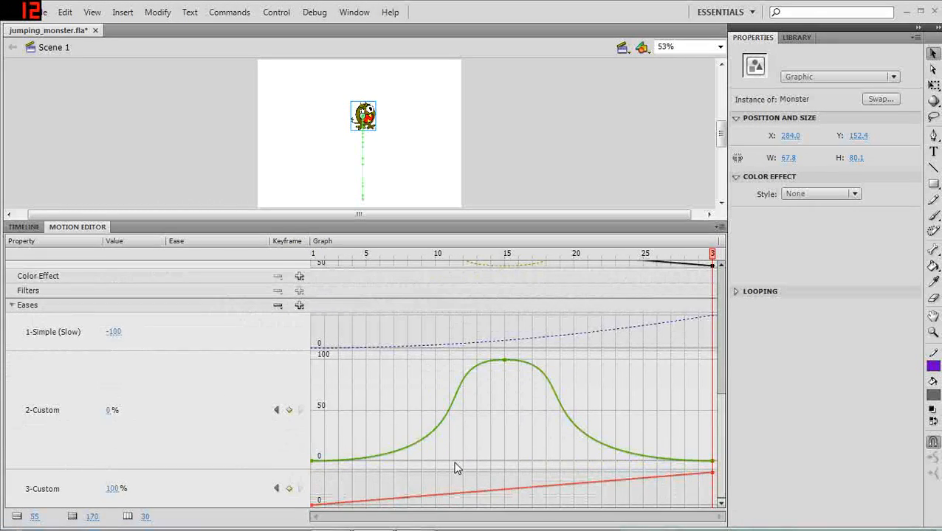
left_click(225, 411)
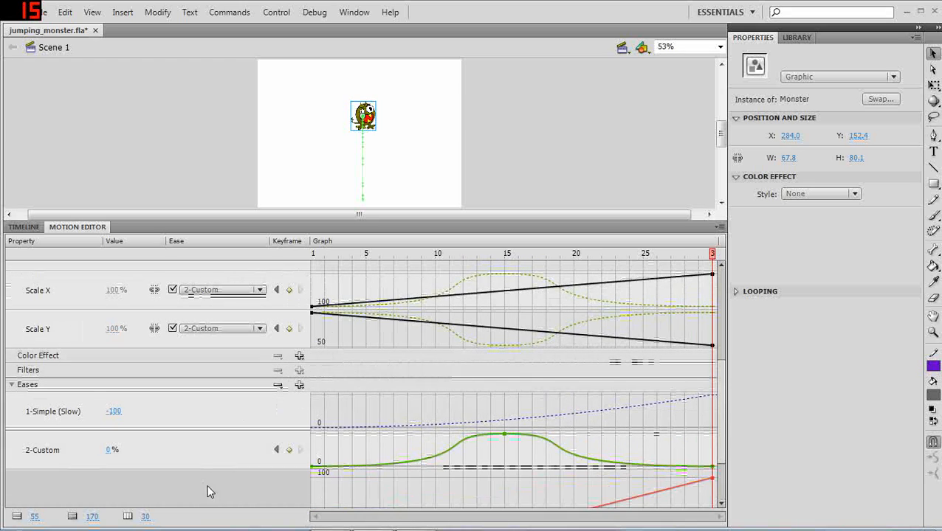
left_click(721, 504)
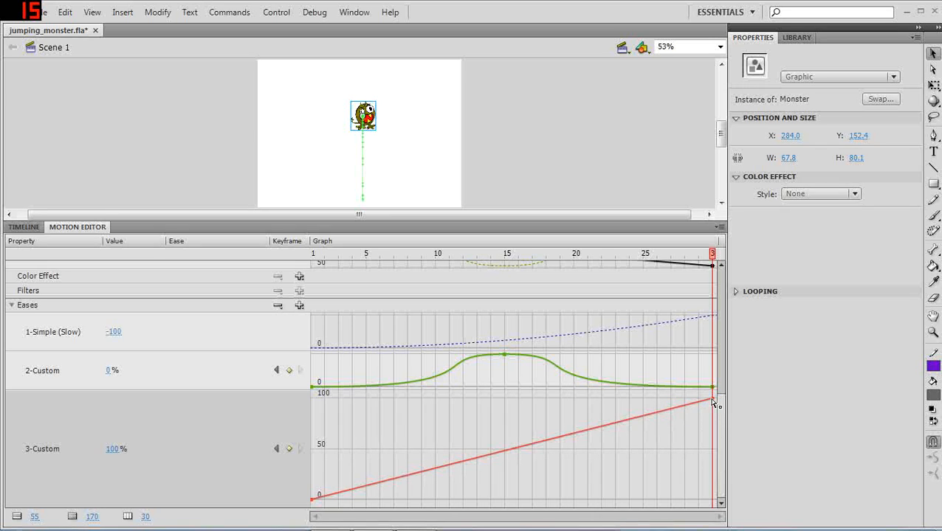
left_click_drag(710, 398, 658, 448)
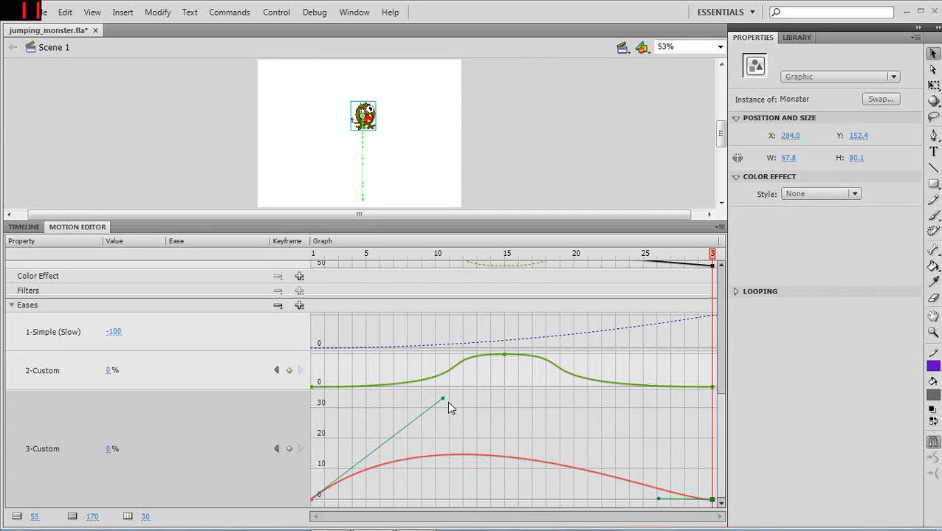
left_click_drag(441, 399, 369, 505)
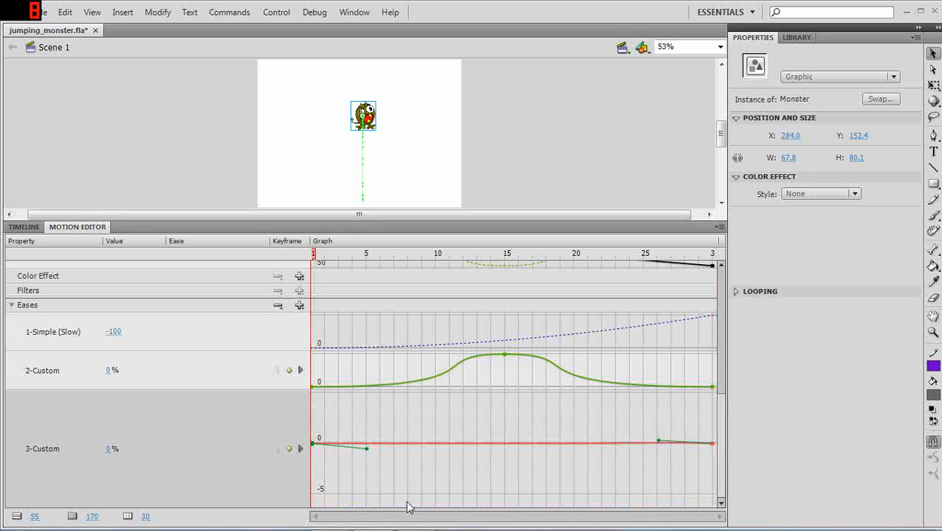
left_click(658, 444)
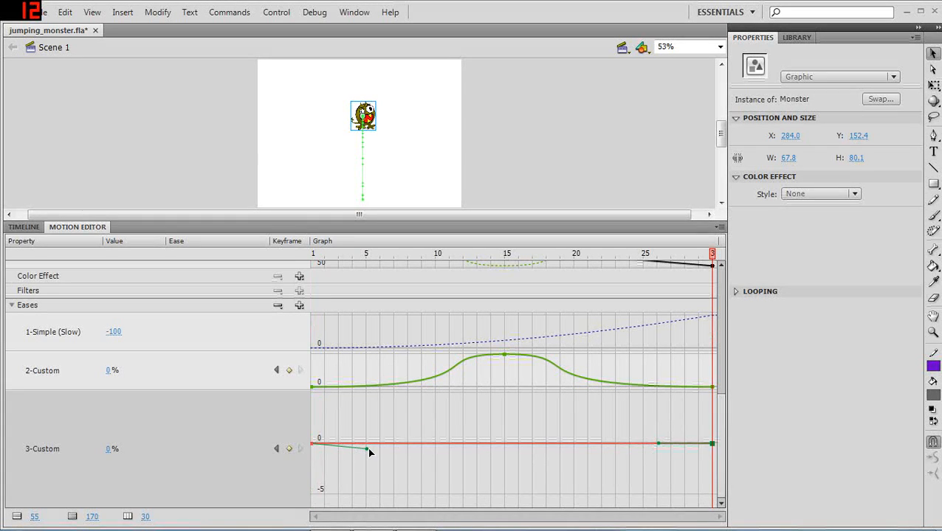
left_click_drag(370, 452, 366, 442)
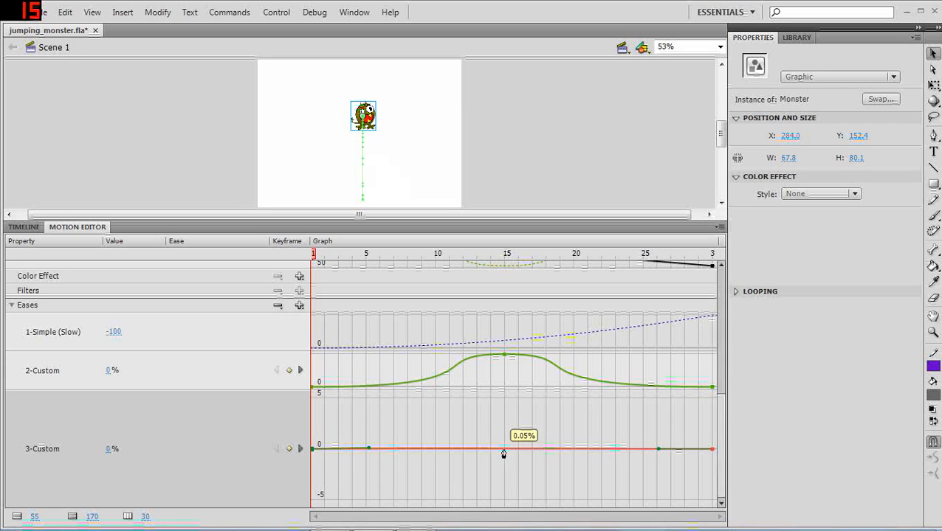
Add a 100% keyframe at frame 15 of the 3-Custom ease and extend both end keyframes' handles to frame 15 for a symmetrical bell curve.
left_click(503, 451, "ctrl")
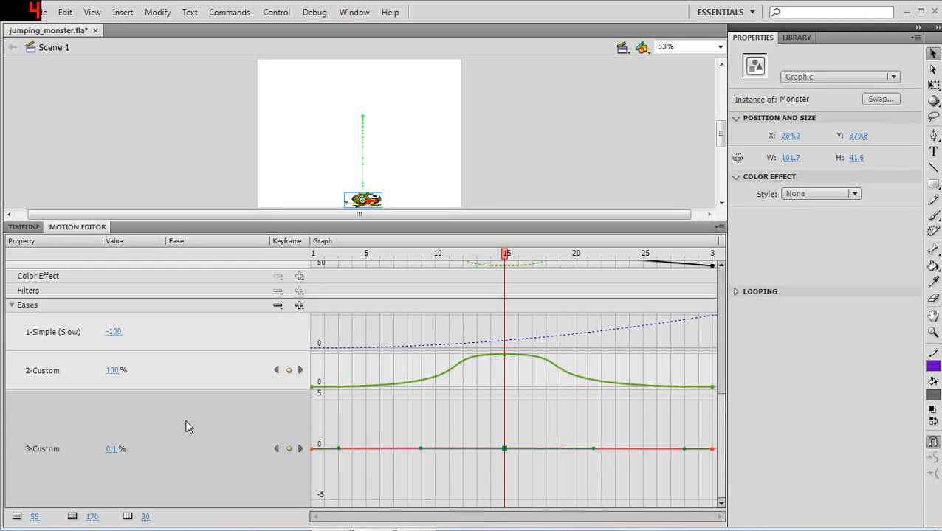
left_click_drag(144, 444, 324, 447)
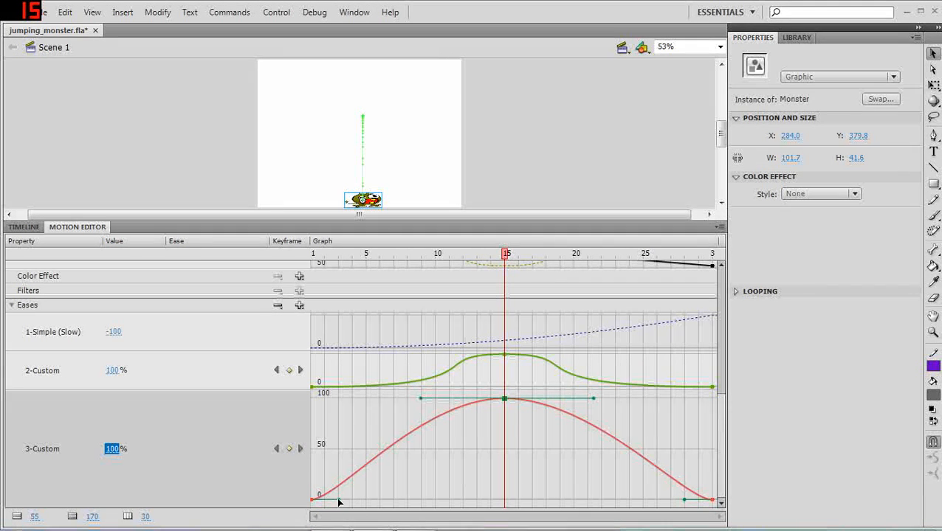
left_click_drag(443, 512, 515, 505)
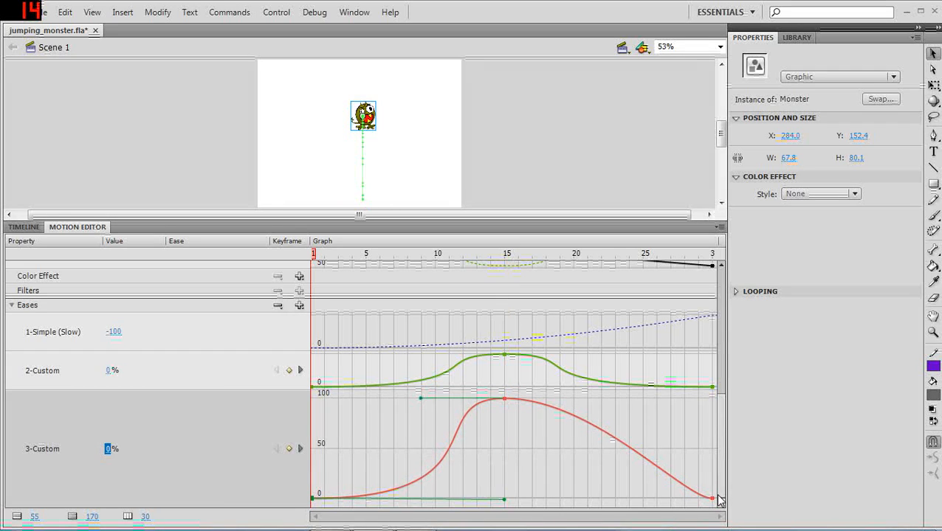
left_click(712, 501)
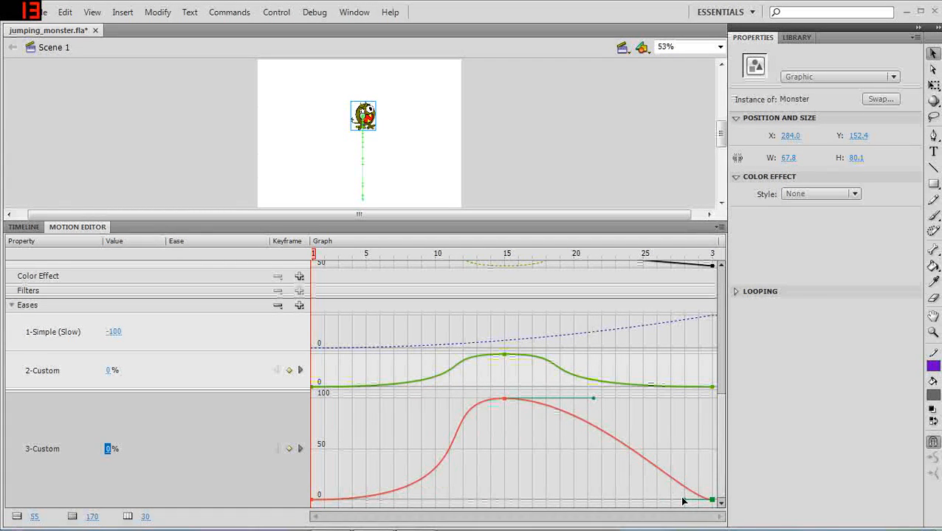
left_click_drag(578, 499, 468, 499)
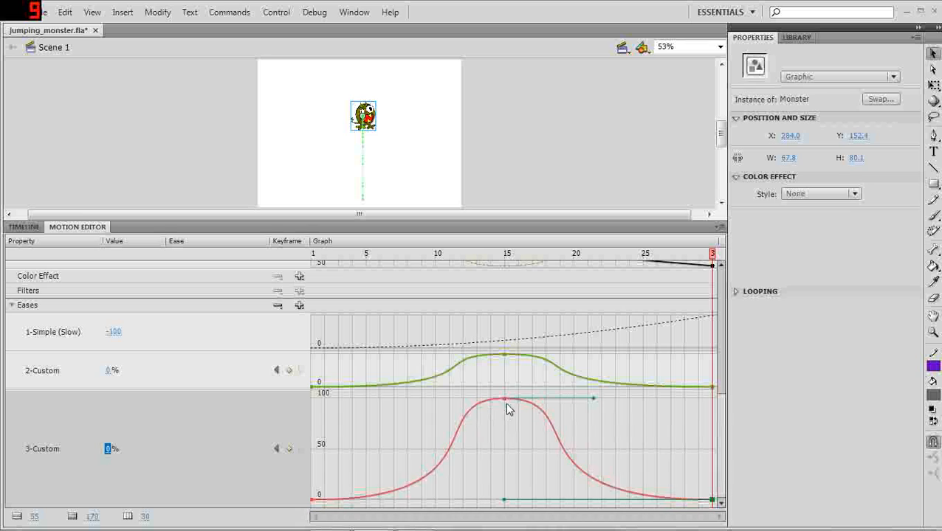
Add keyframes at frames 13 and 17 of the 3-Custom ease and lower both to 0% to narrow the peak.
mouse_move(489, 411)
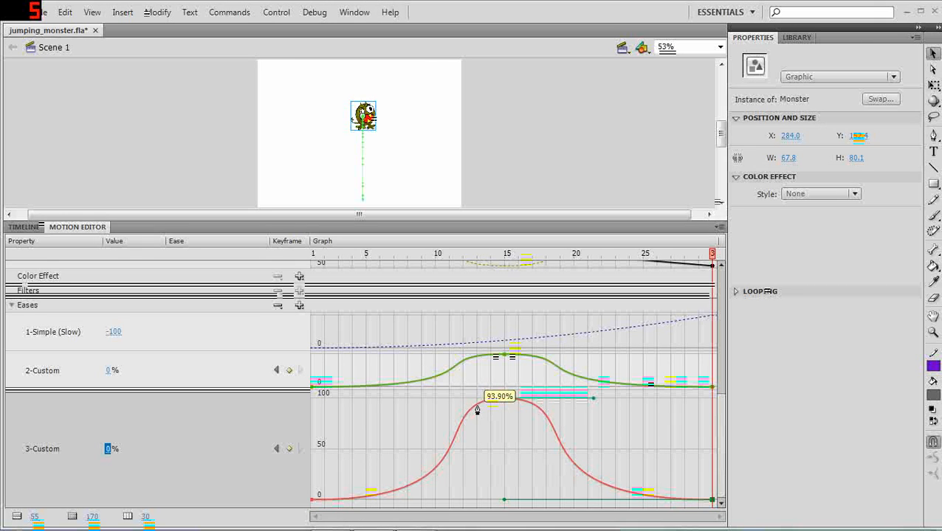
left_click(476, 410)
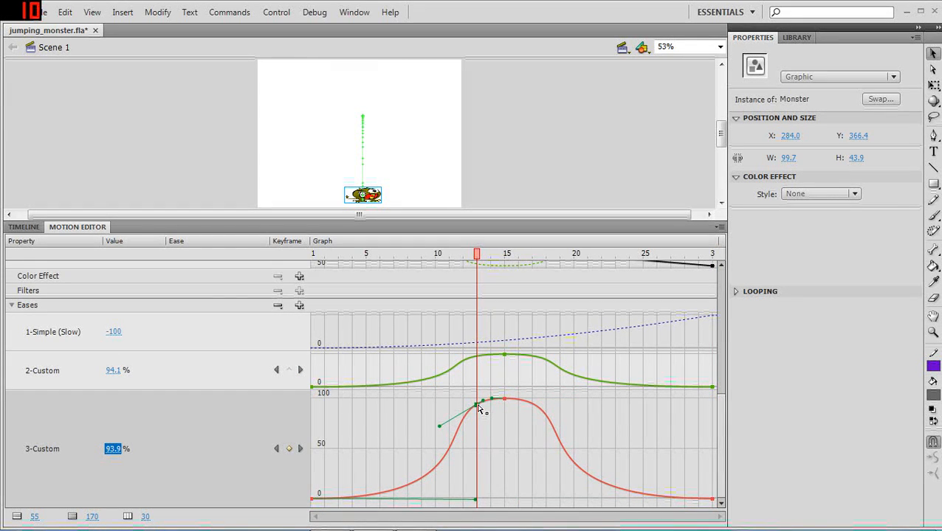
left_click_drag(478, 408, 479, 500)
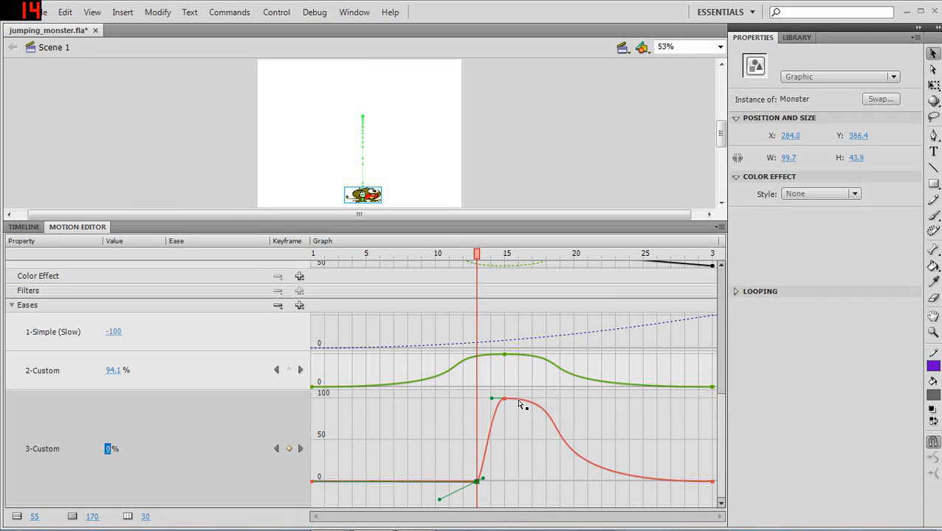
mouse_move(534, 409)
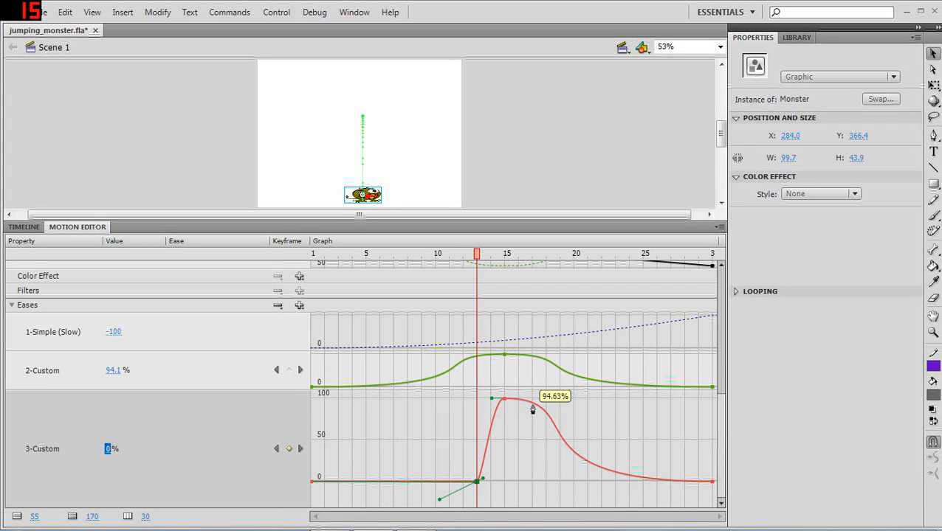
left_click(532, 409)
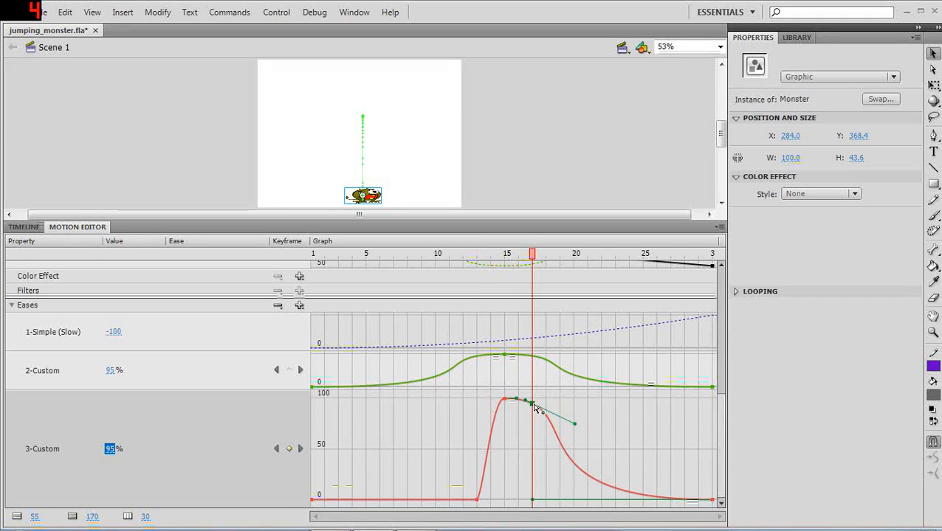
left_click_drag(532, 403, 532, 494)
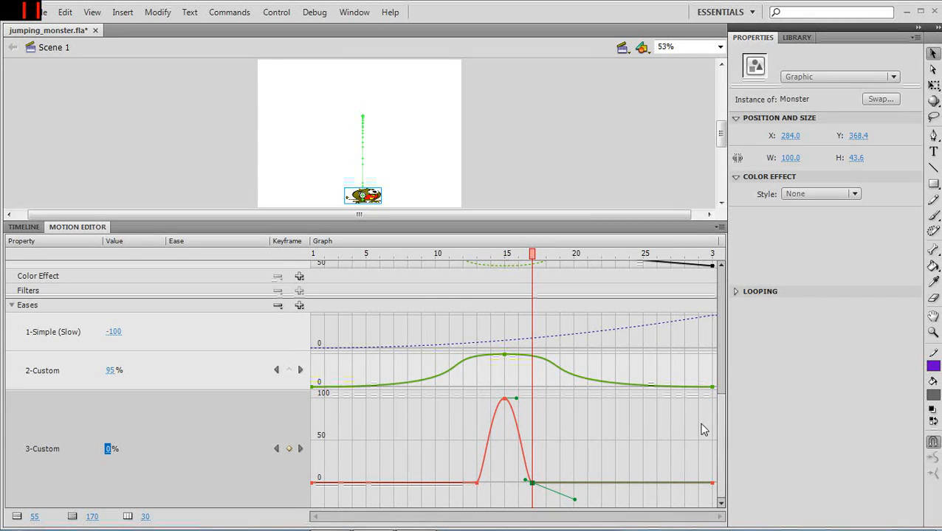
Apply the 3-Custom ease to both Scale X and Scale Y and preview the movie.
left_click_drag(725, 437, 727, 349)
left_click(262, 426)
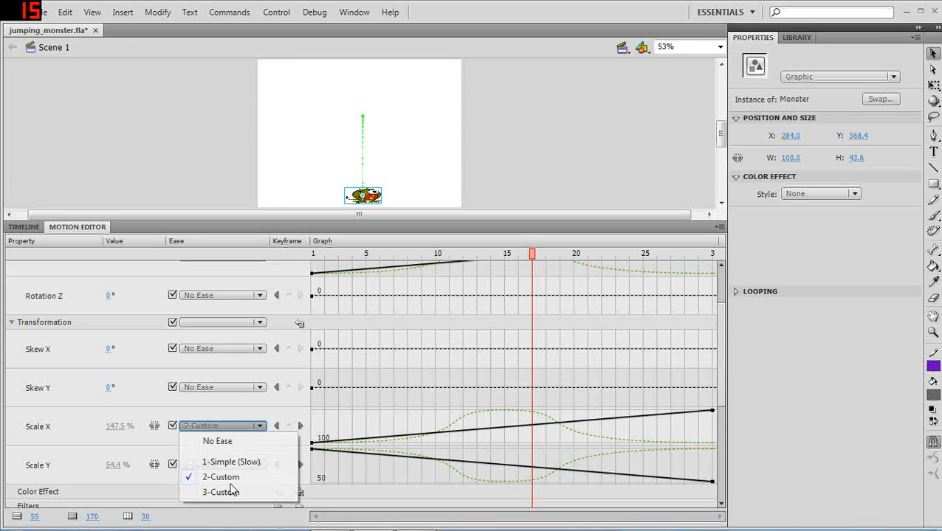
left_click(230, 492)
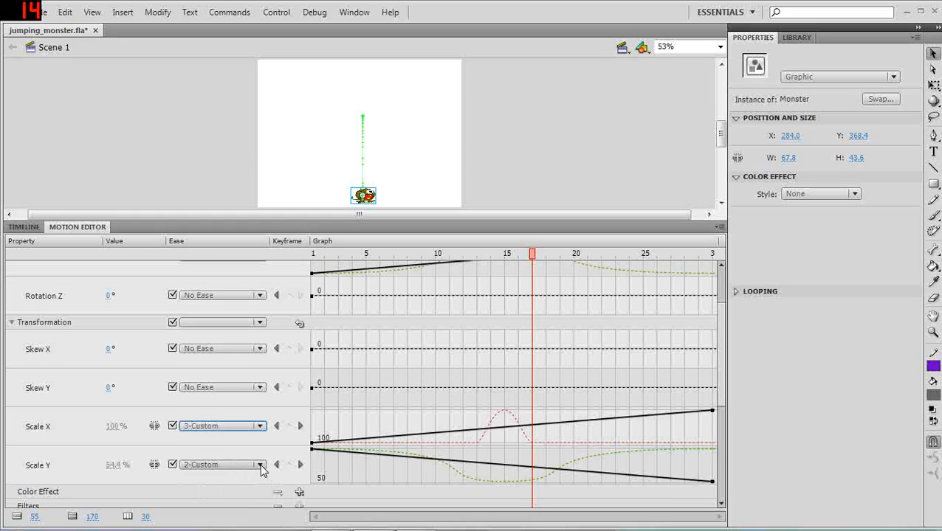
left_click(260, 466)
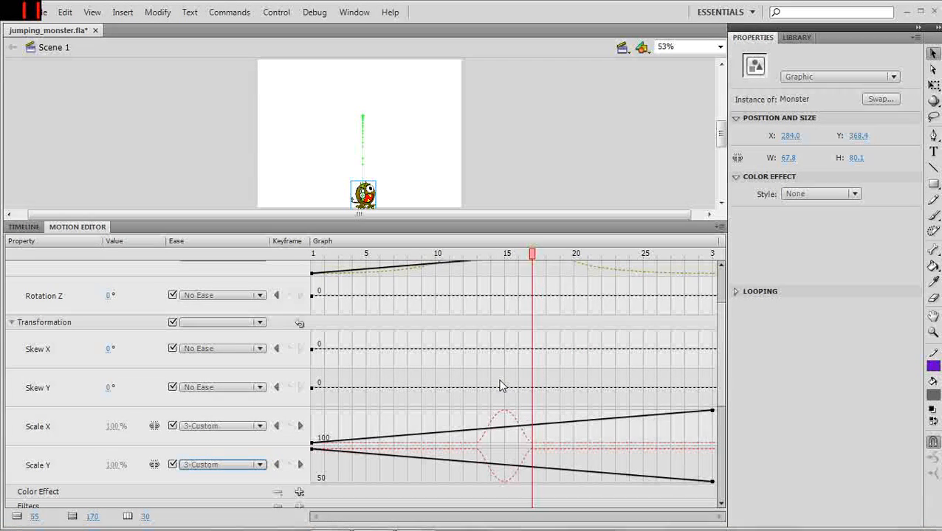
key("ctrl+Return")
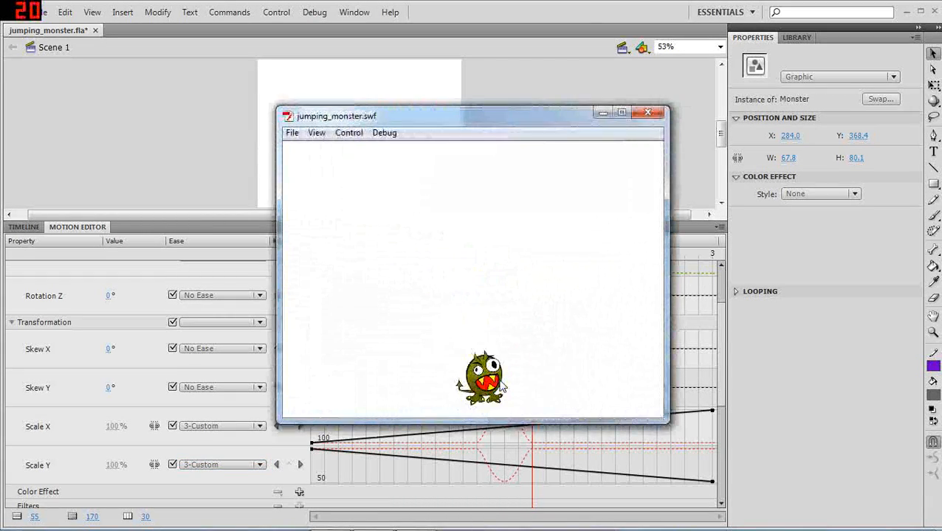